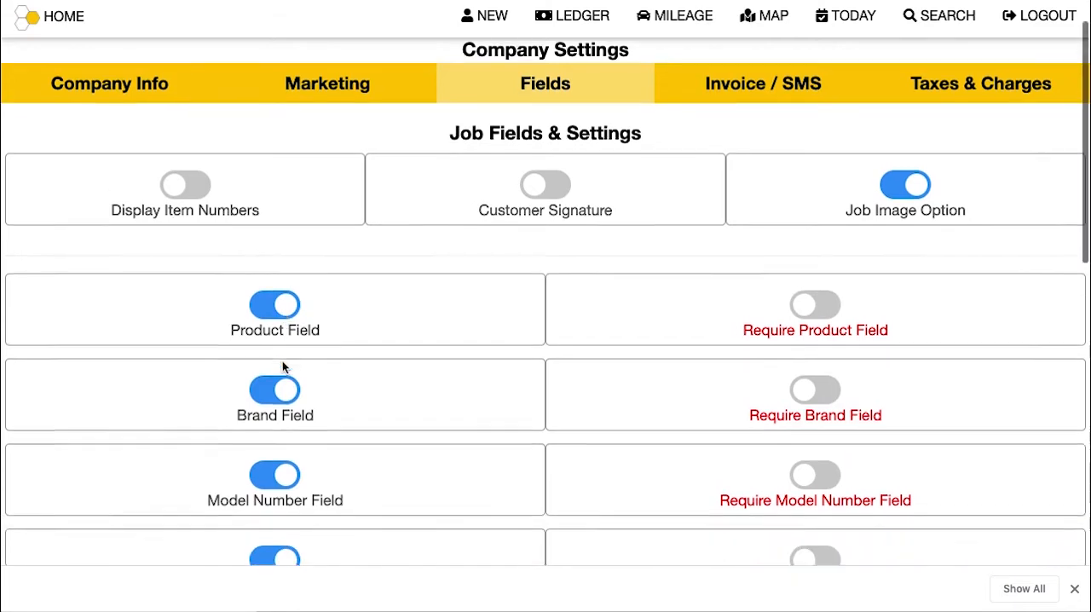
scroll(282, 364, "down", 2)
Step: Toggle Display Item Numbers on and back off, and turn on Customer Signature in the job field settings
scroll(282, 365, "up", 4)
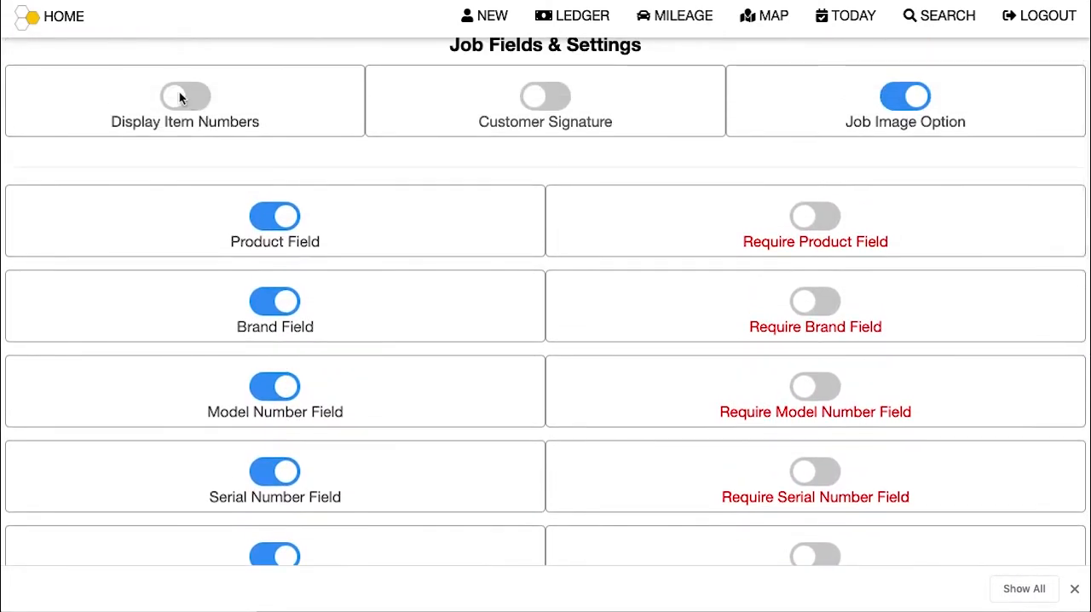
left_click(180, 100)
left_click(182, 96)
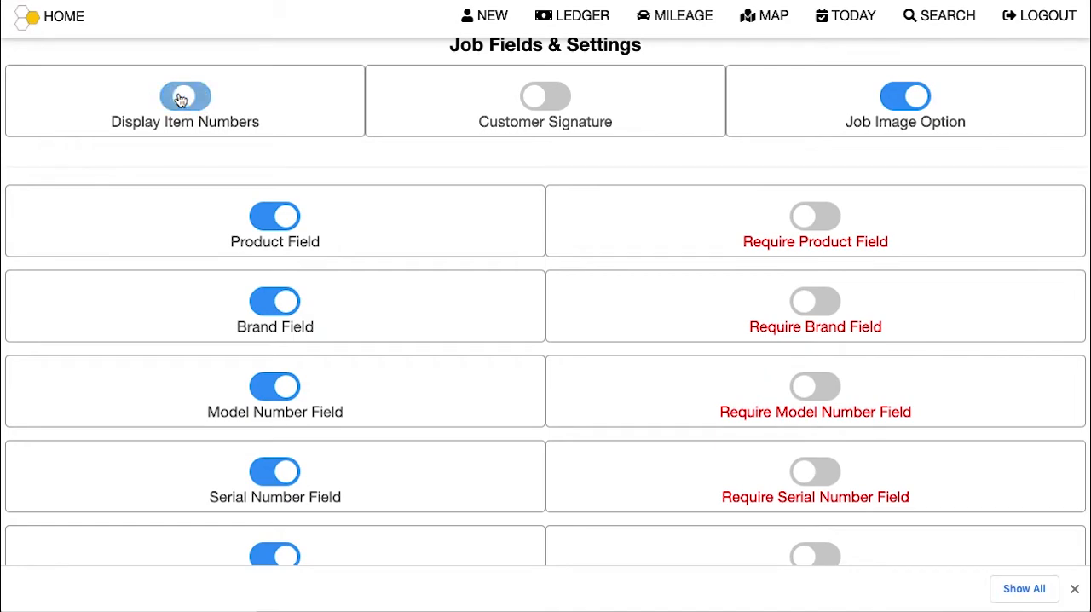
left_click(536, 96)
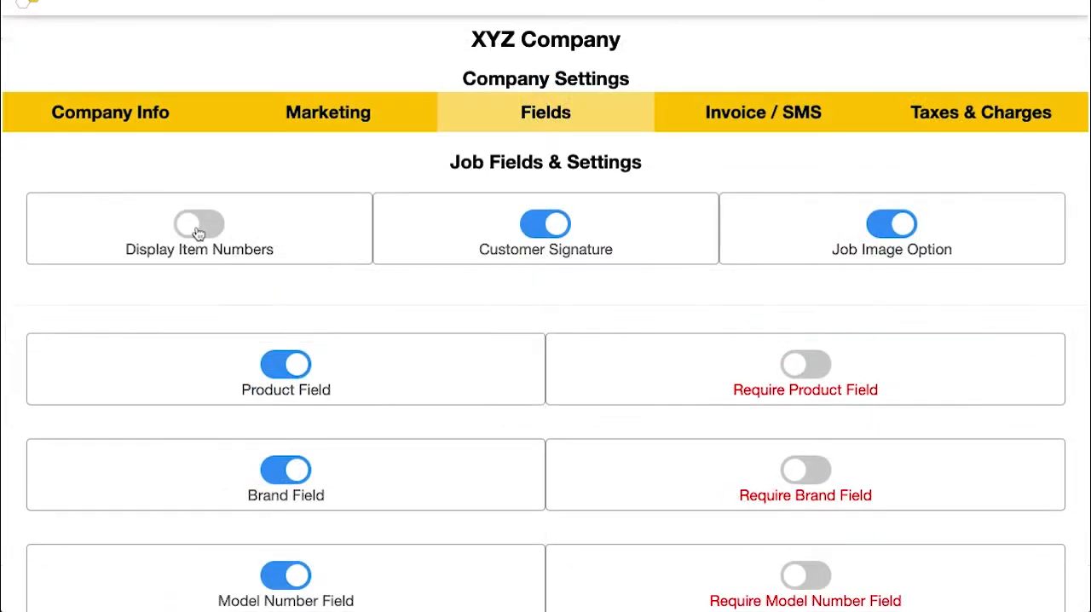
Step: Switch Display Item Numbers on and off again, and preview the Lid Switch washer job's invoice with the option off
left_click(197, 228)
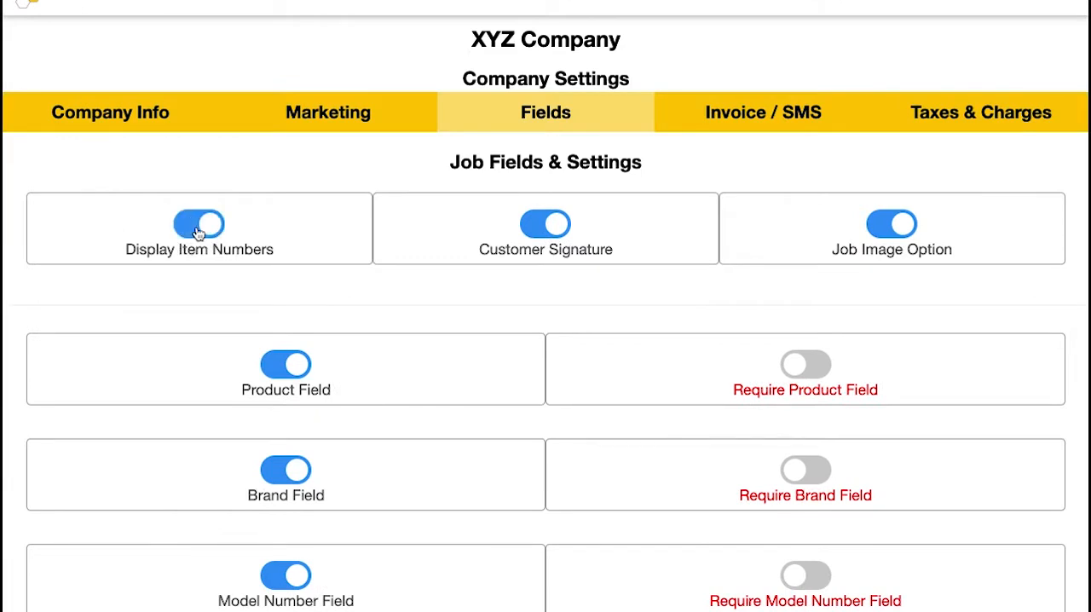
left_click(197, 230)
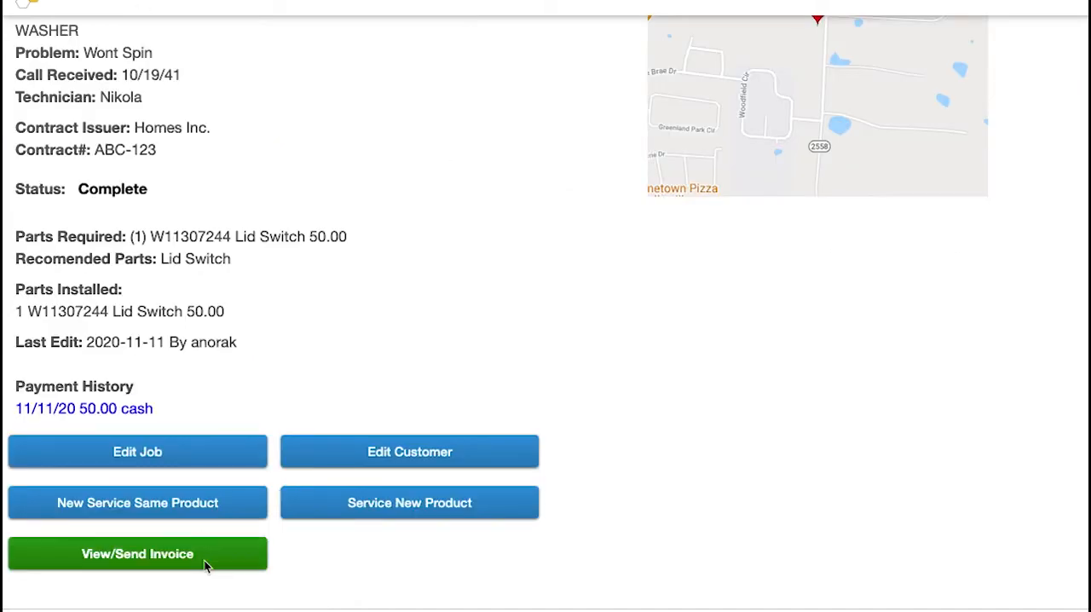
left_click(204, 562)
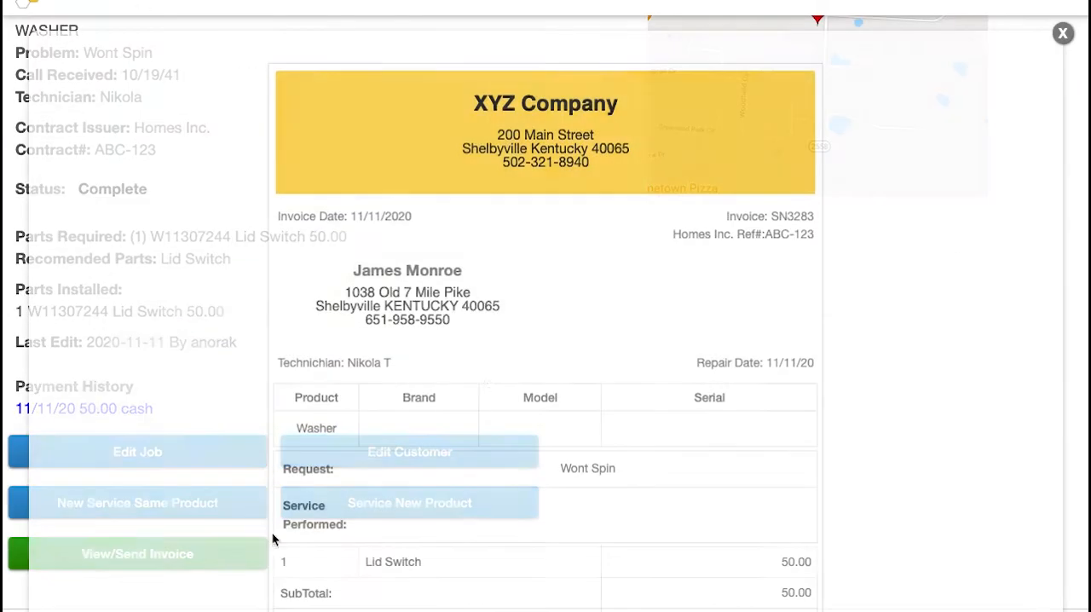
scroll(489, 400, "down", 3)
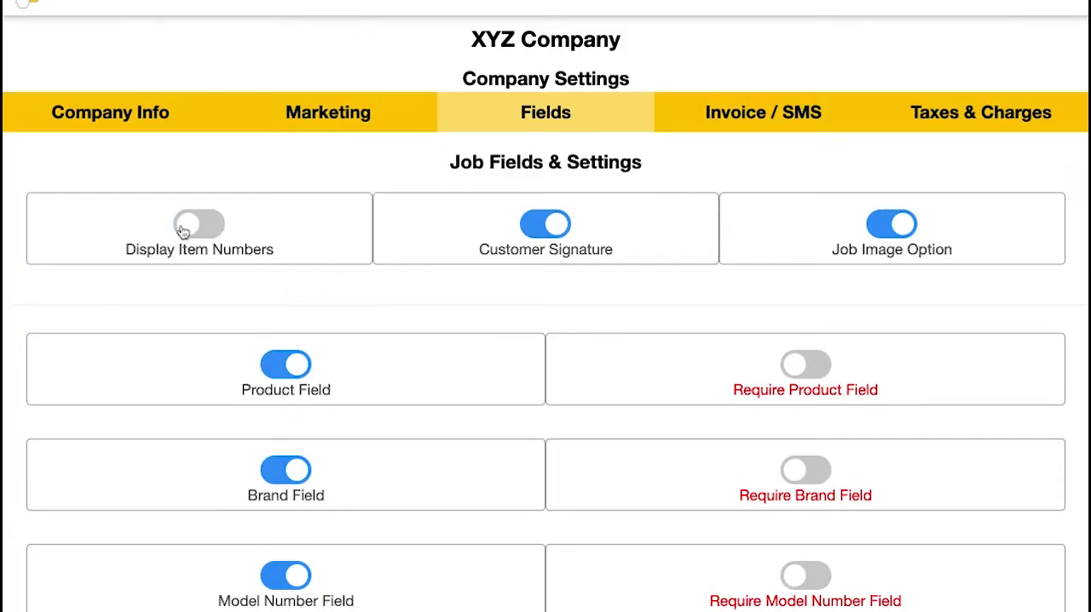
Step: Turn on Display Item Numbers, check the part number on the Lid Switch line of the washer job's invoice, and close the preview
left_click(182, 230)
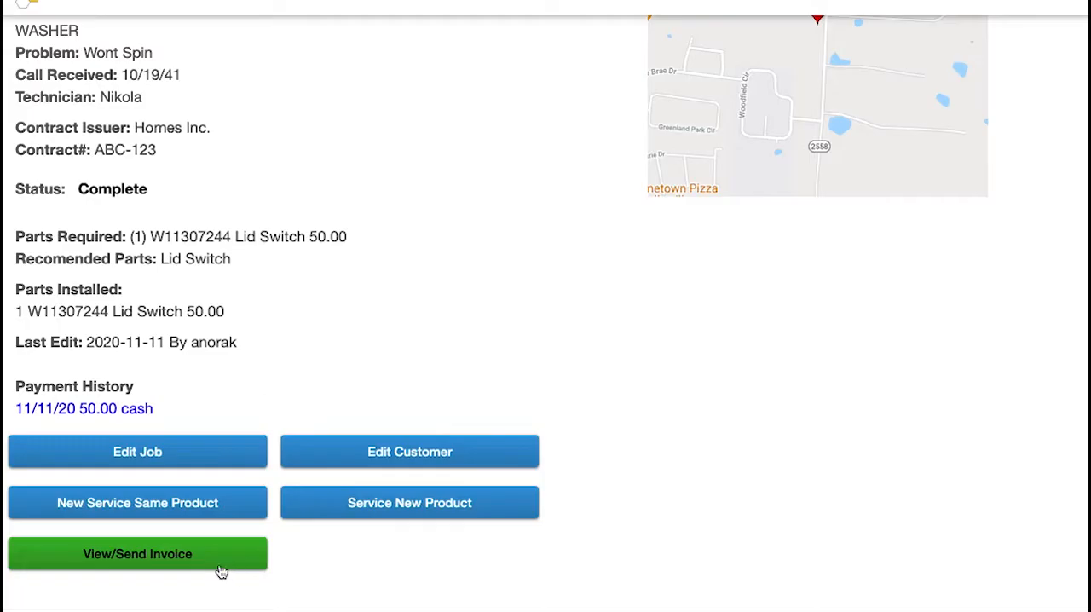
left_click(219, 566)
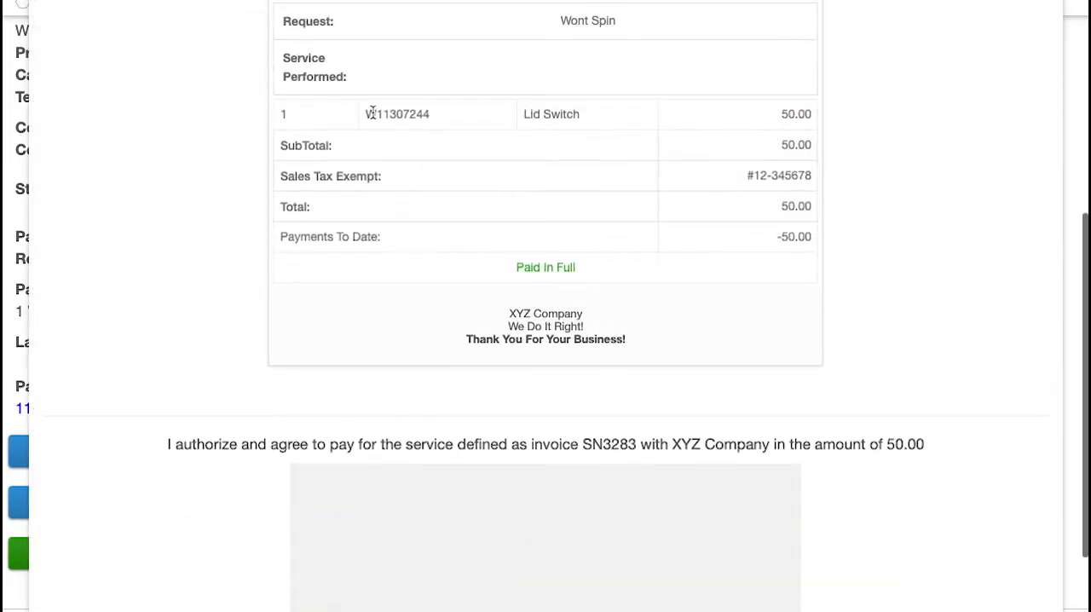
left_click_drag(364, 113, 449, 115)
scroll(456, 132, "down", 3)
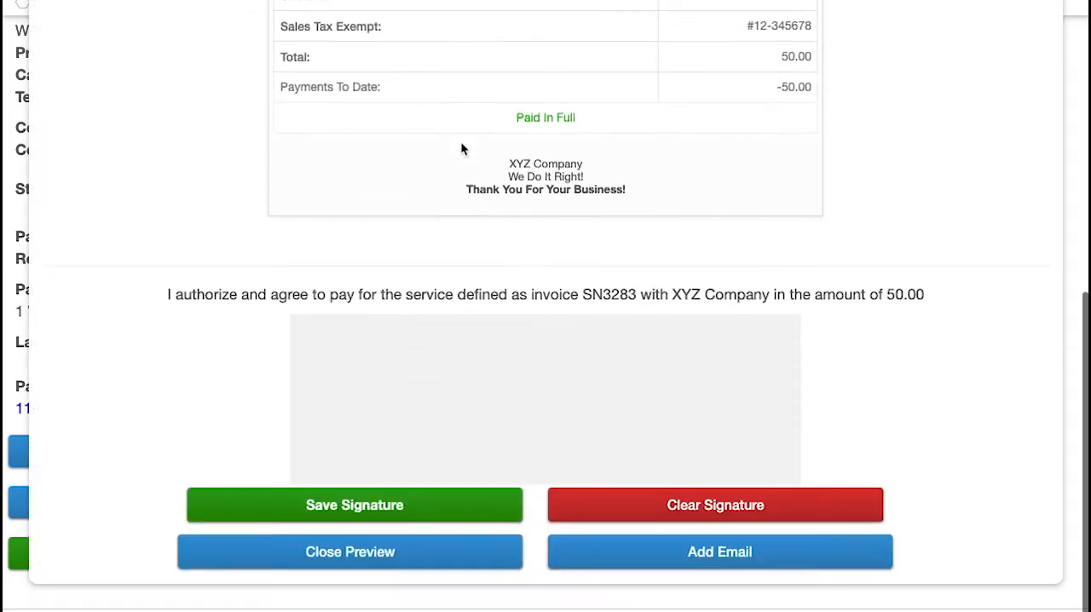
left_click(421, 545)
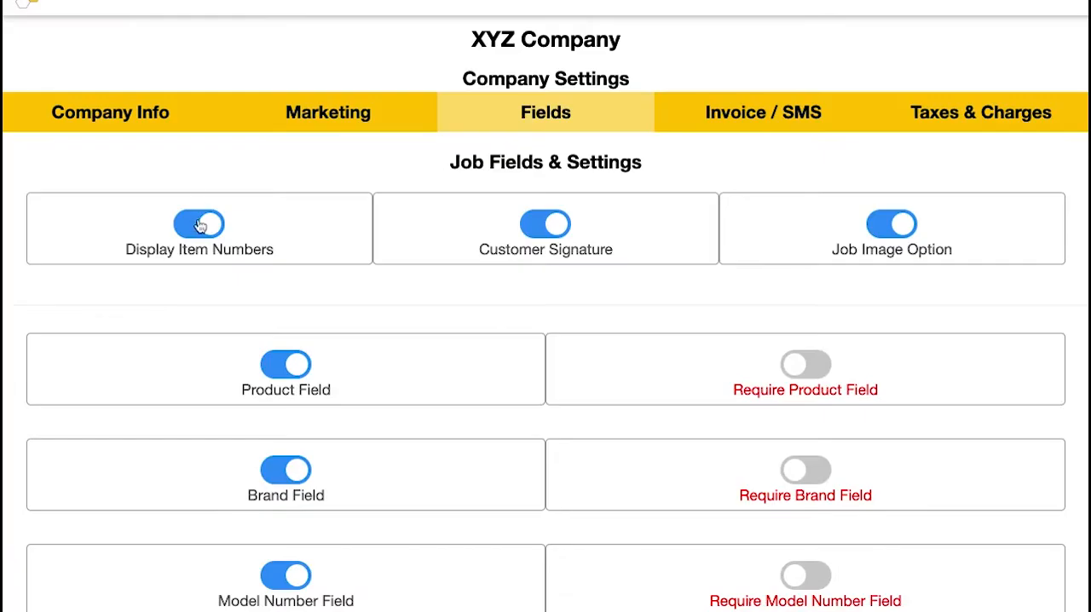
Step: Turn off Display Item Numbers and check the Lid Switch line on the job's invoice again
left_click(199, 224)
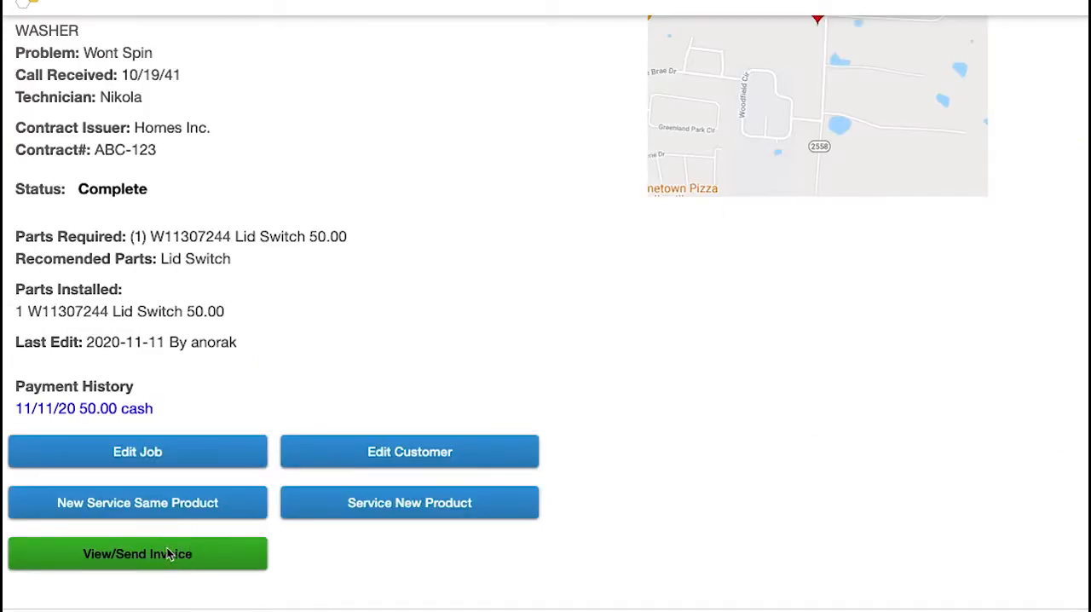
left_click(170, 554)
scroll(503, 324, "up", 3)
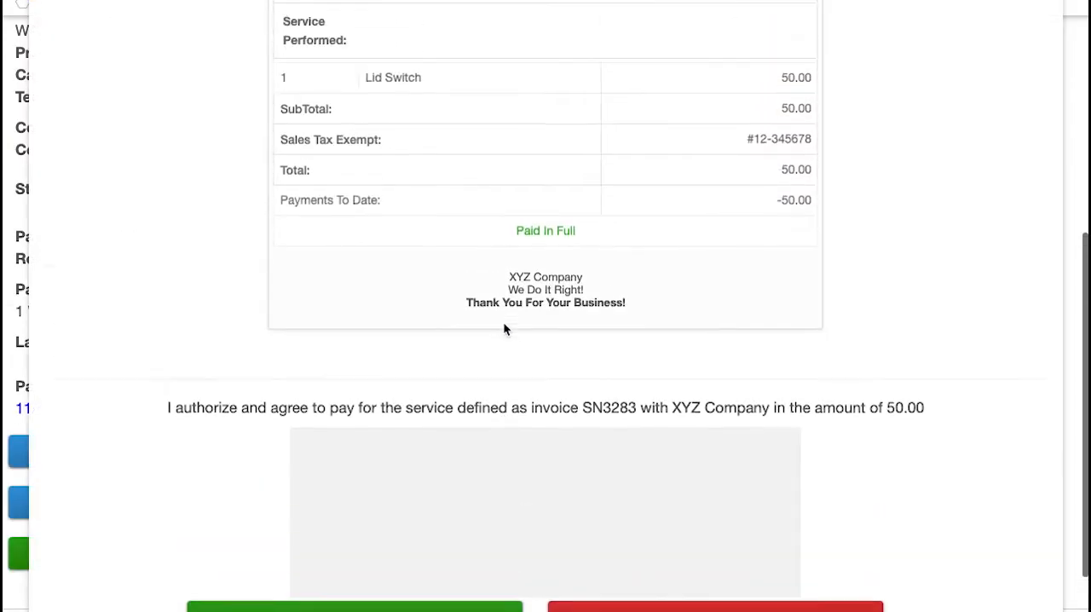
left_click_drag(367, 100, 449, 112)
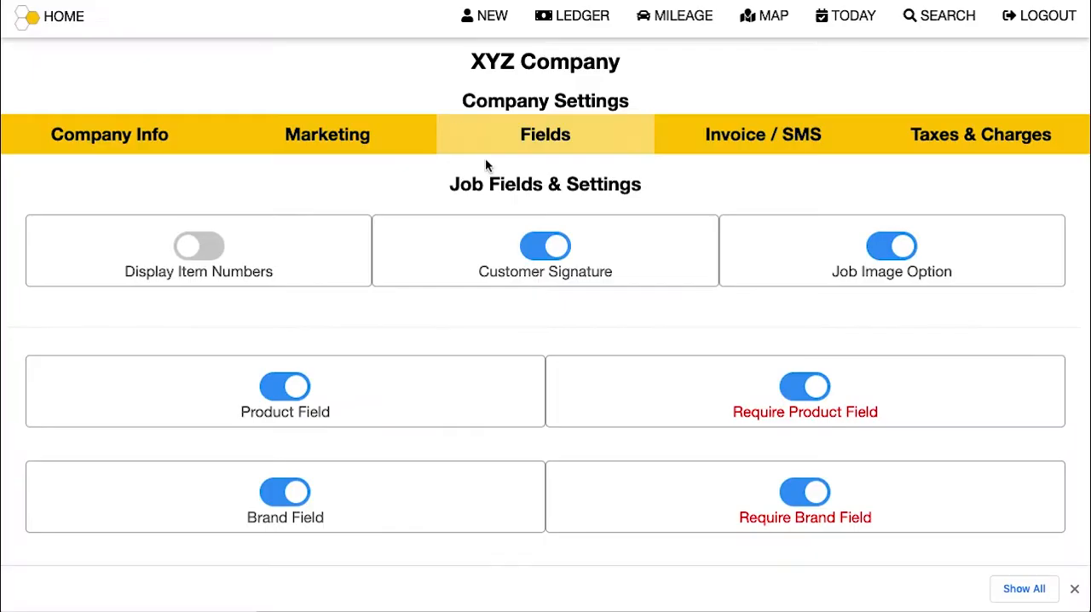
Step: Turn off Customer Signature, check the end of the BOSCH washer job's invoice, and close the preview
left_click(552, 247)
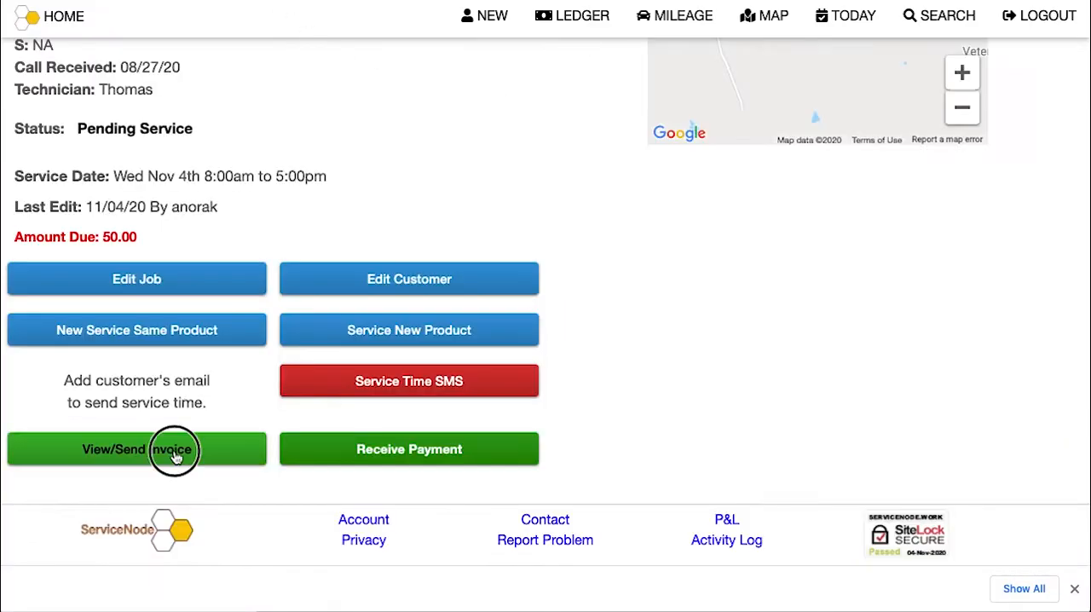
left_click(171, 443)
scroll(584, 315, "down", 5)
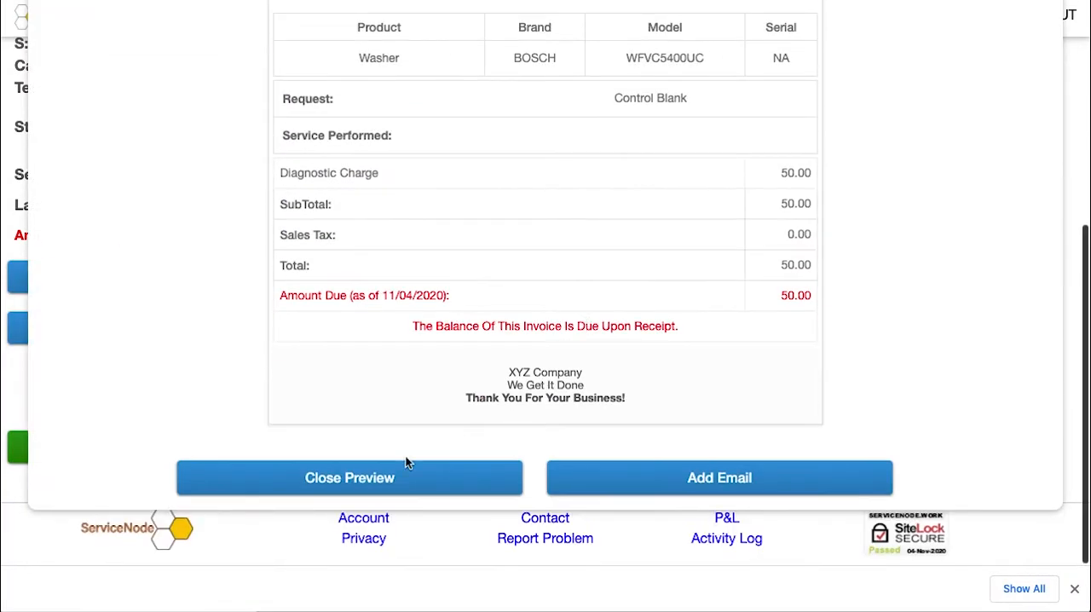
left_click(409, 478)
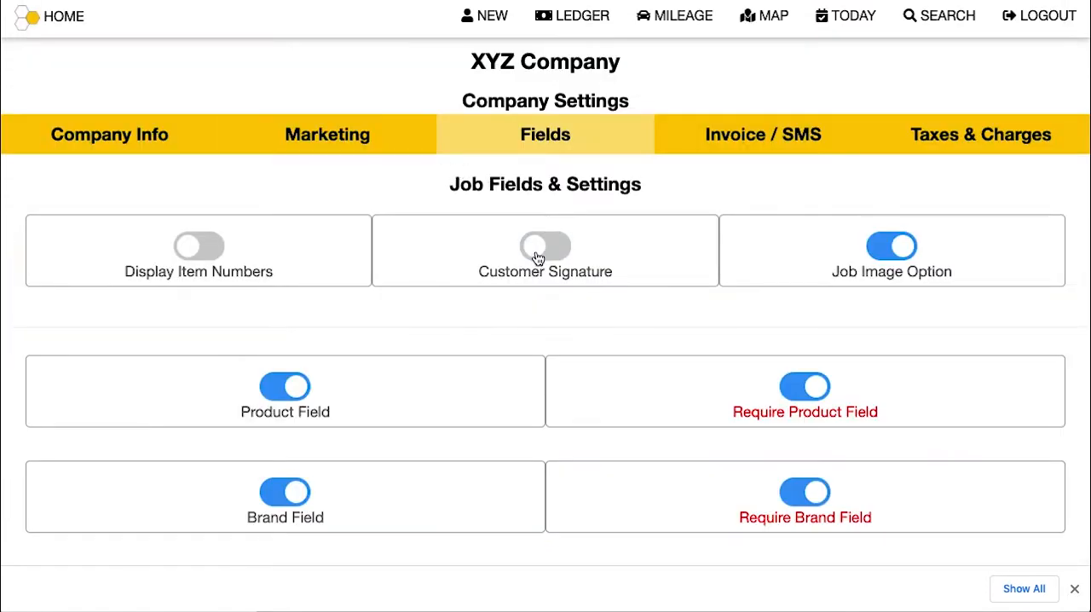
Step: Turn on Customer Signature, and draw and save a signature on the BOSCH washer job's invoice
left_click(537, 255)
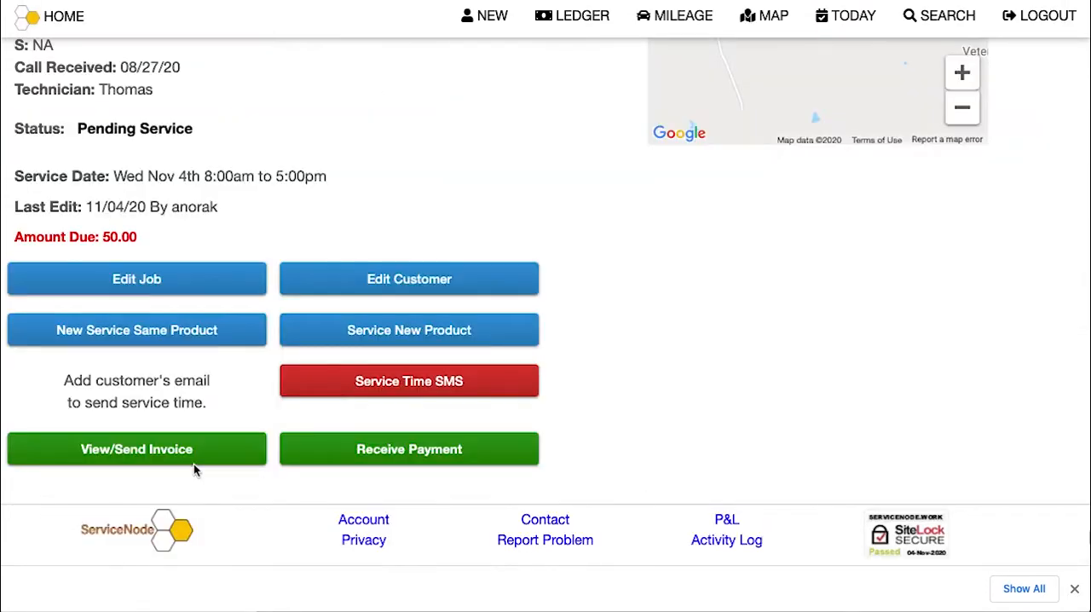
left_click(195, 446)
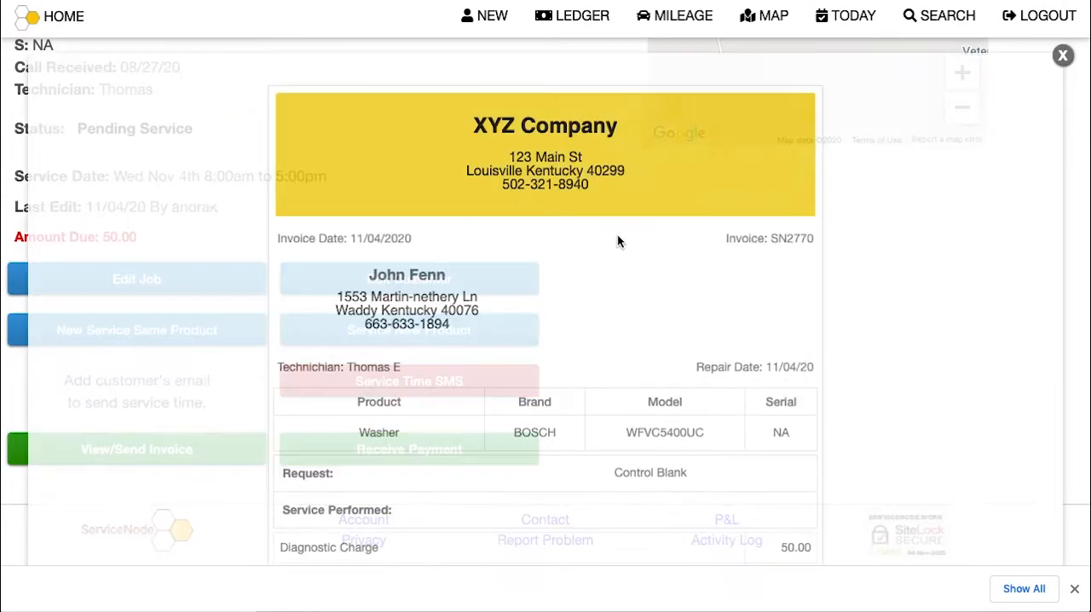
scroll(617, 234, "down", 10)
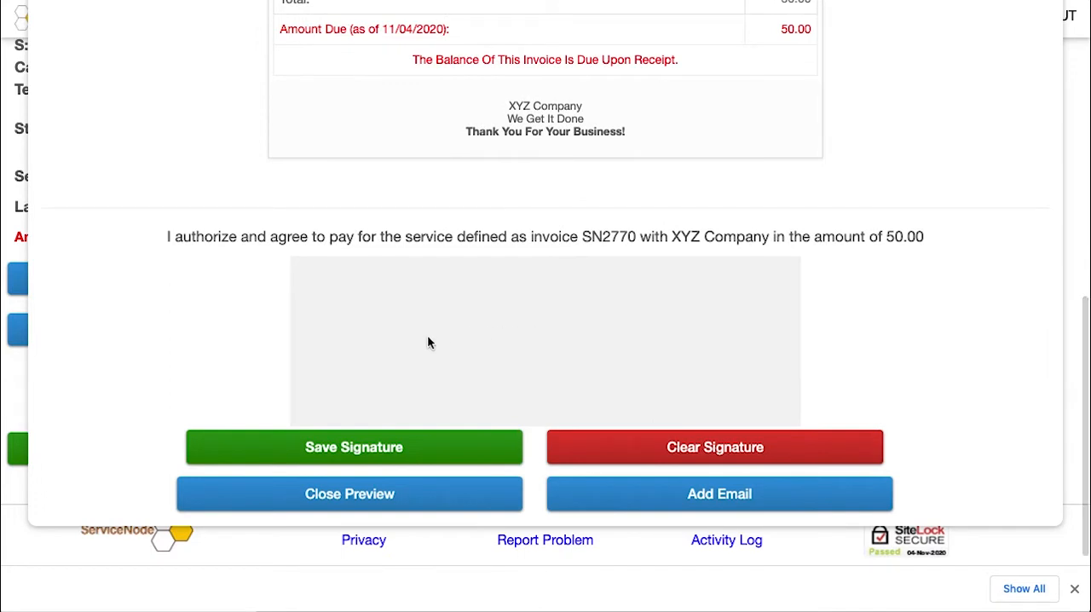
left_click_drag(550, 312, 520, 353)
left_click(449, 448)
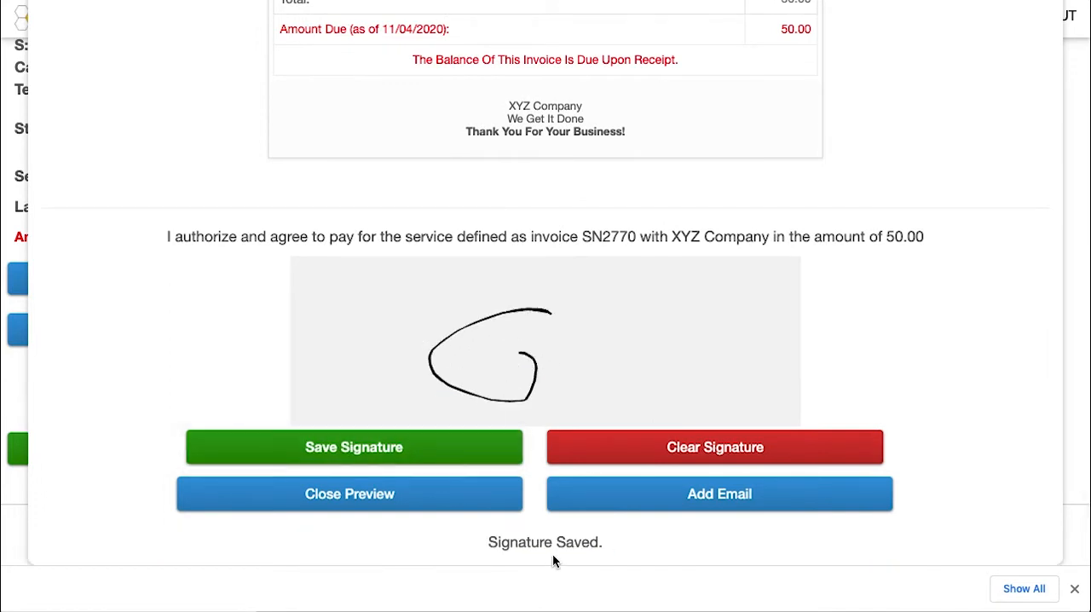
left_click(399, 498)
Step: Reopen the BOSCH washer invoice, clear the signature, and draw and save a new wavy one in its place
left_click(207, 451)
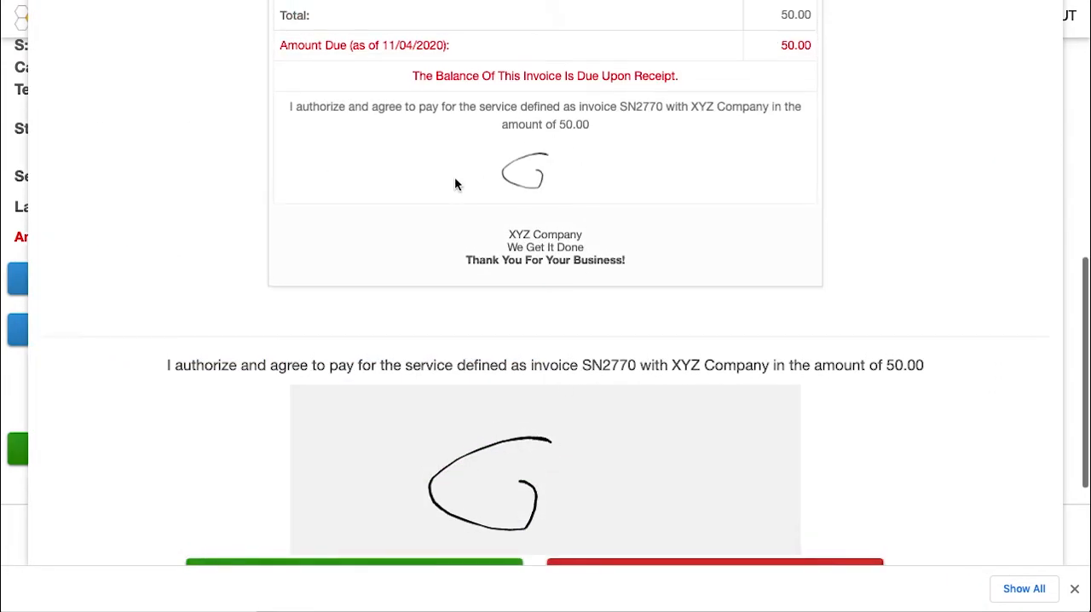
scroll(645, 473, "down", 2)
left_click(645, 478)
mouse_move(379, 380)
left_mouse_down()
mouse_move(426, 333)
mouse_move(579, 386)
left_mouse_up()
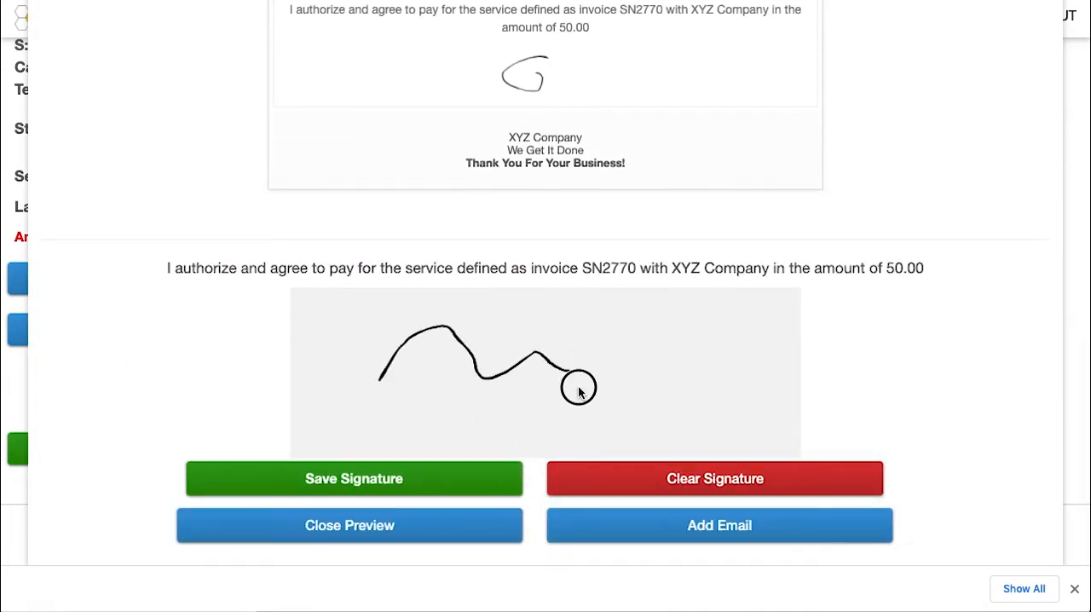
left_click(423, 479)
left_click(434, 470)
Step: Reopen the BOSCH washer invoice to review the saved signature and clear it
left_click(198, 463)
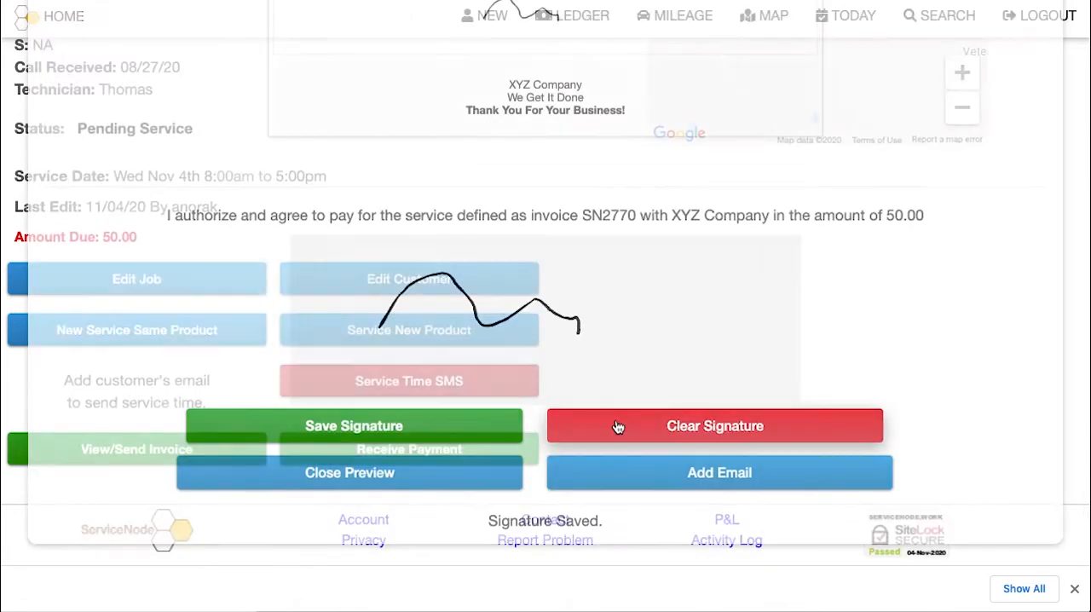
scroll(592, 171, "down", 3)
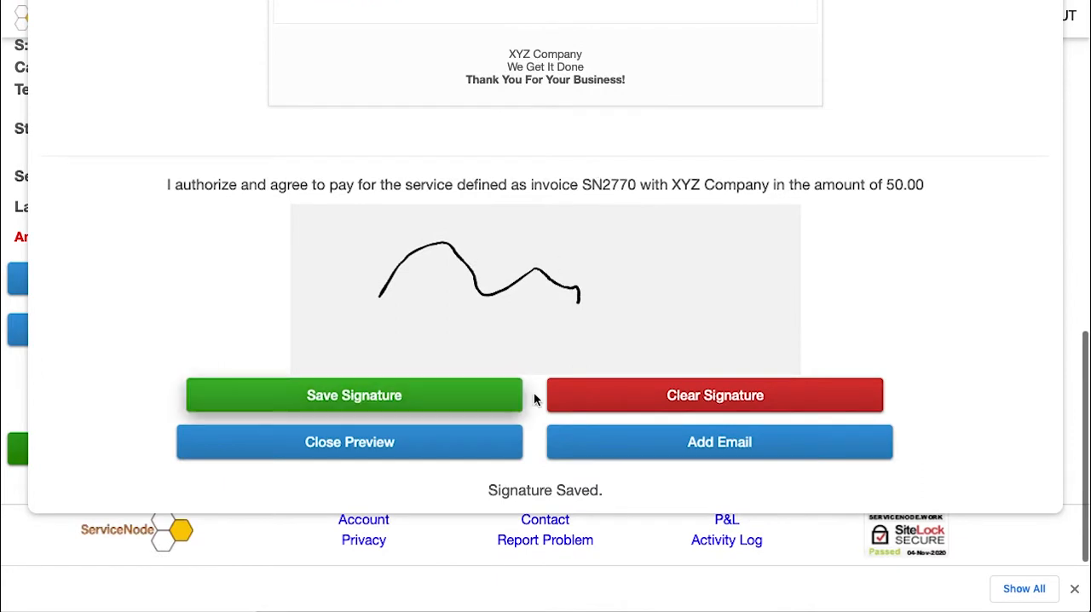
left_click(645, 398)
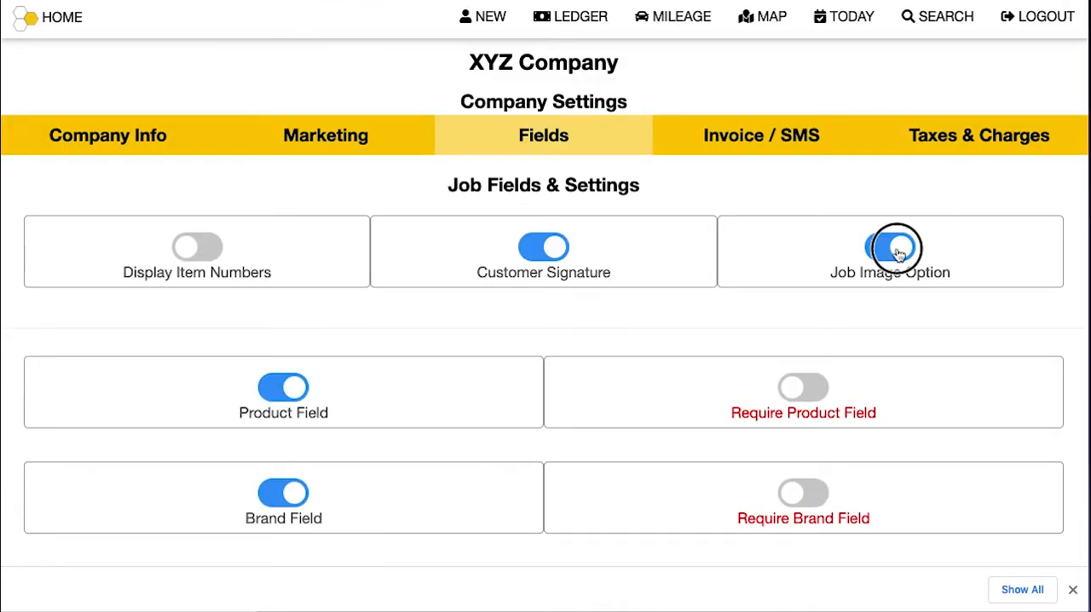
Step: Switch the Job Image Option off and back on, and upload the Cabrio-Repair-Guide washer image to the BOSCH washer job
left_click(896, 249)
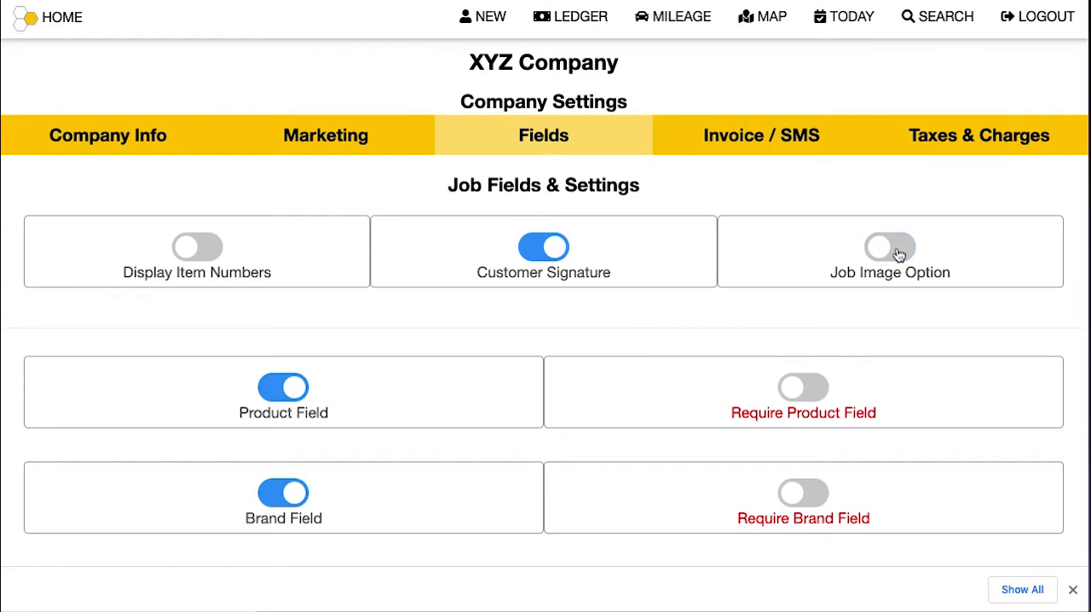
left_click(898, 253)
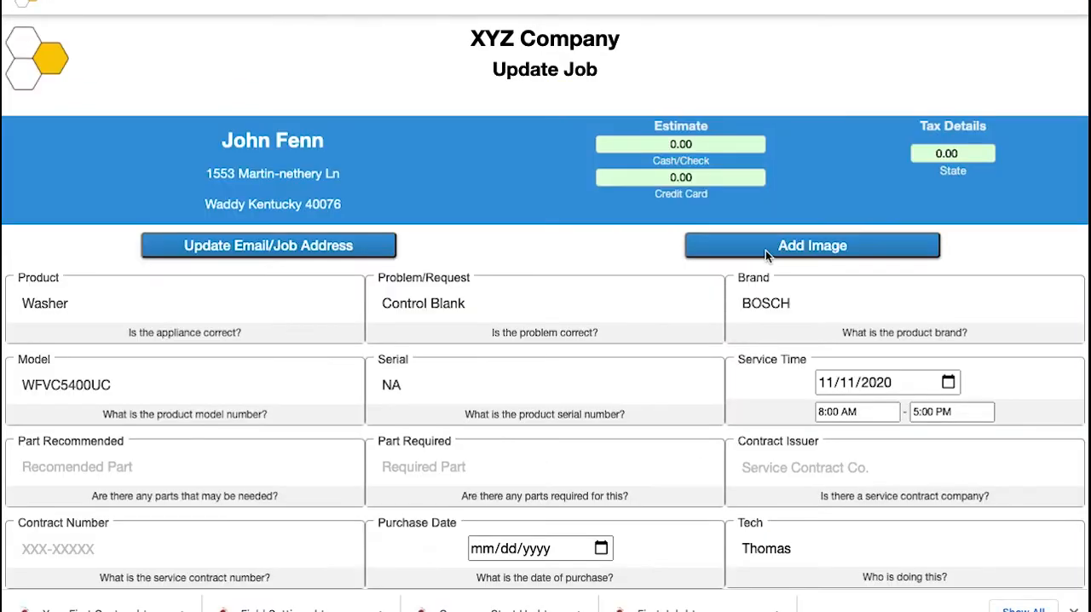
left_click(765, 247)
left_click(431, 334)
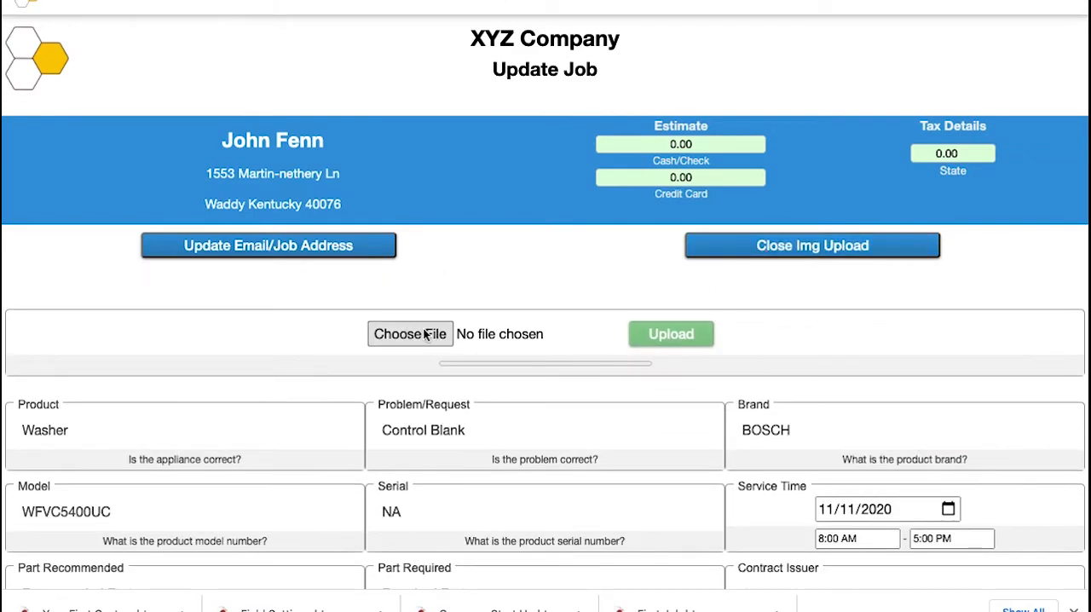
scroll(553, 241, "down", 3)
left_click(503, 284)
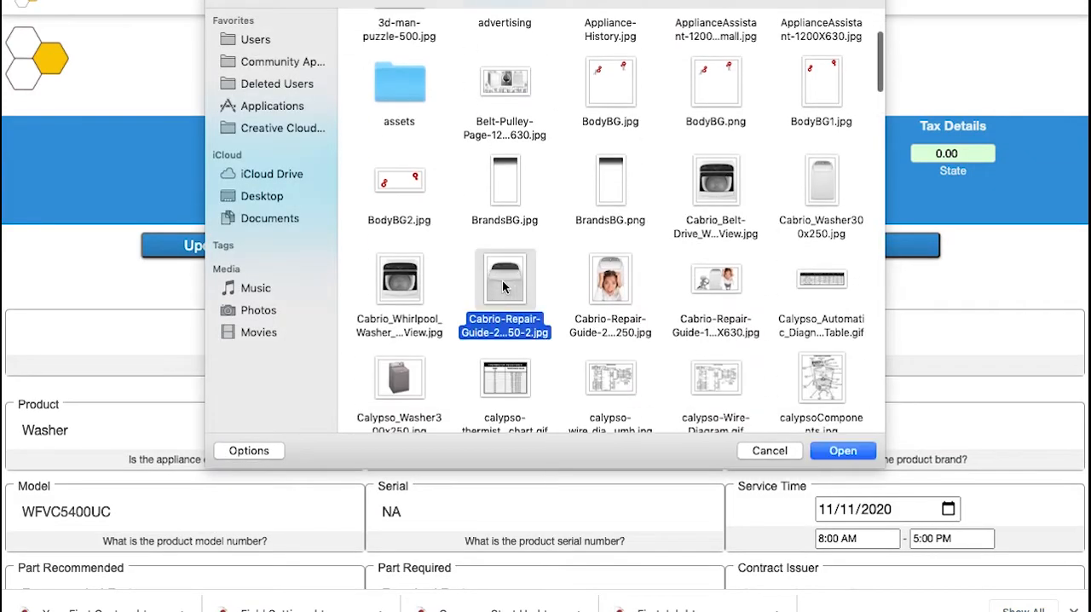
left_click(838, 449)
left_click(668, 335)
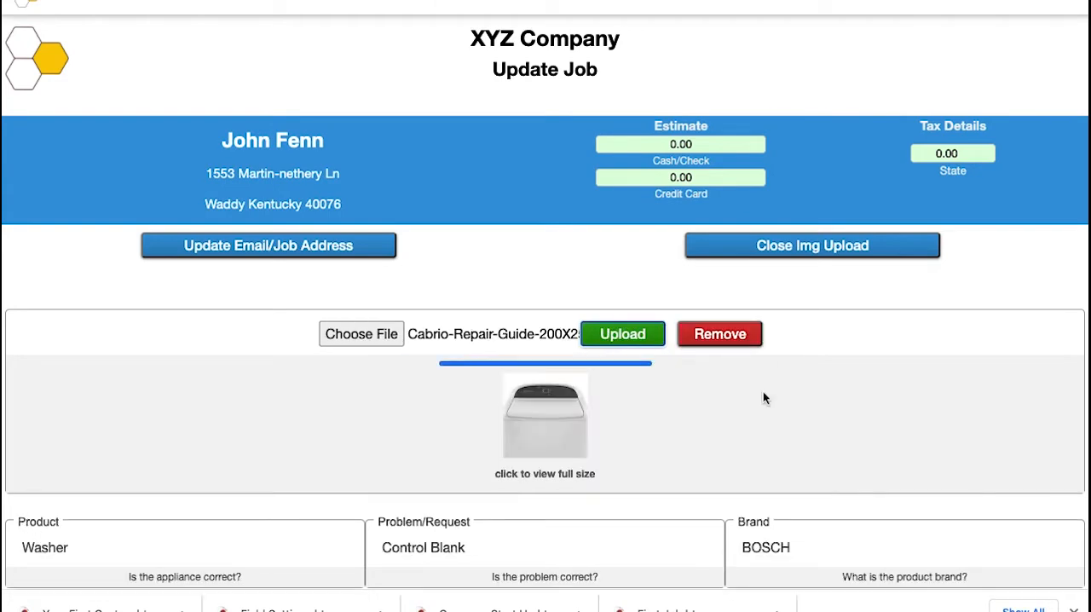
Step: Save the updated job, check the image attachment option on its invoice preview, and close the preview
scroll(762, 391, "down", 2)
scroll(763, 398, "down", 10)
left_click(198, 487)
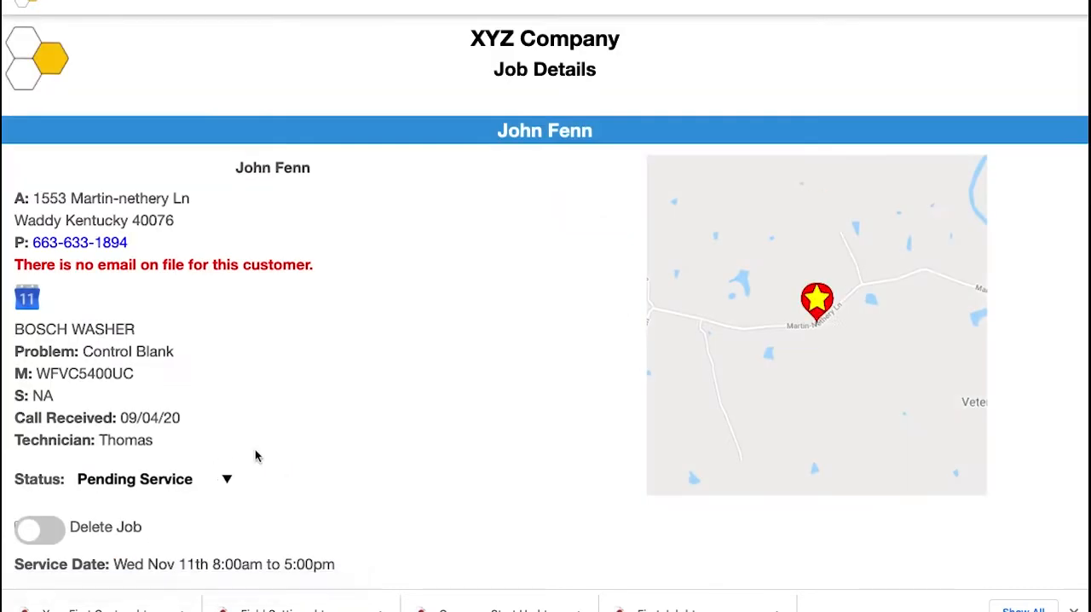
scroll(256, 450, "down", 10)
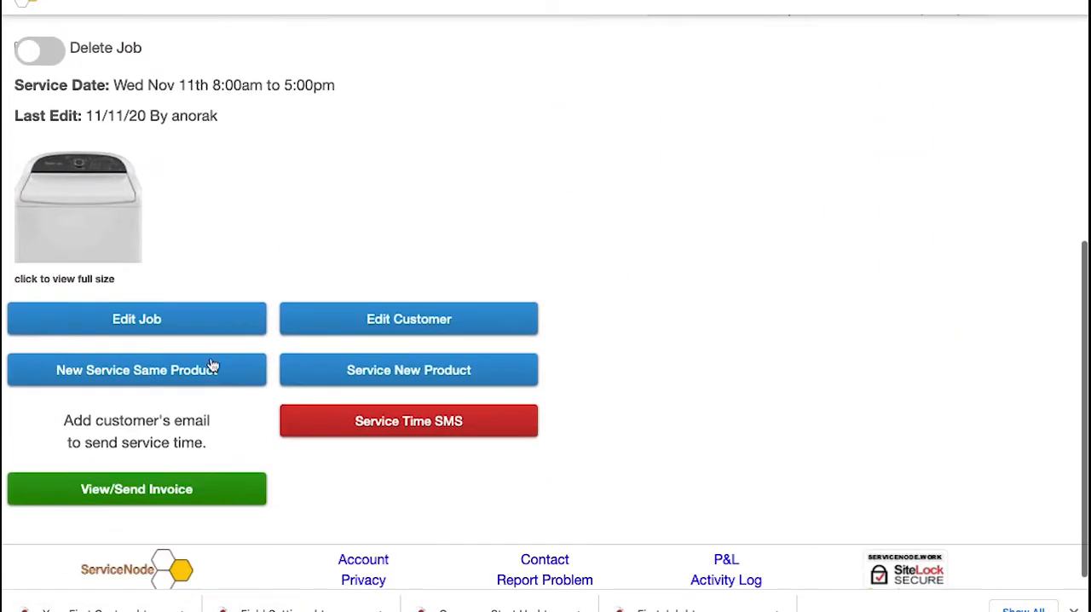
left_click(133, 487)
scroll(541, 316, "down", 10)
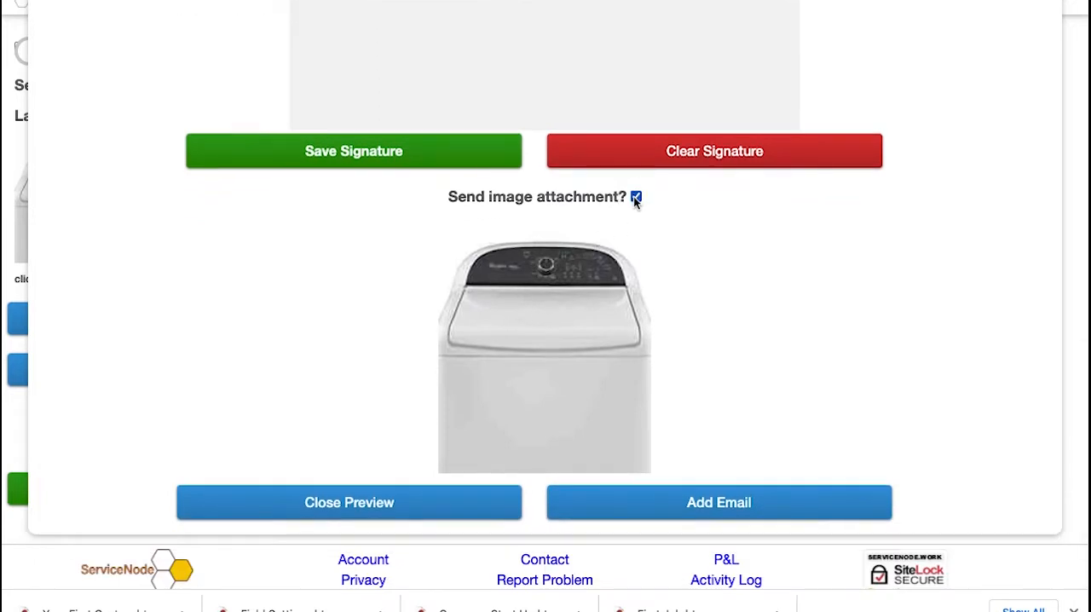
left_click(433, 507)
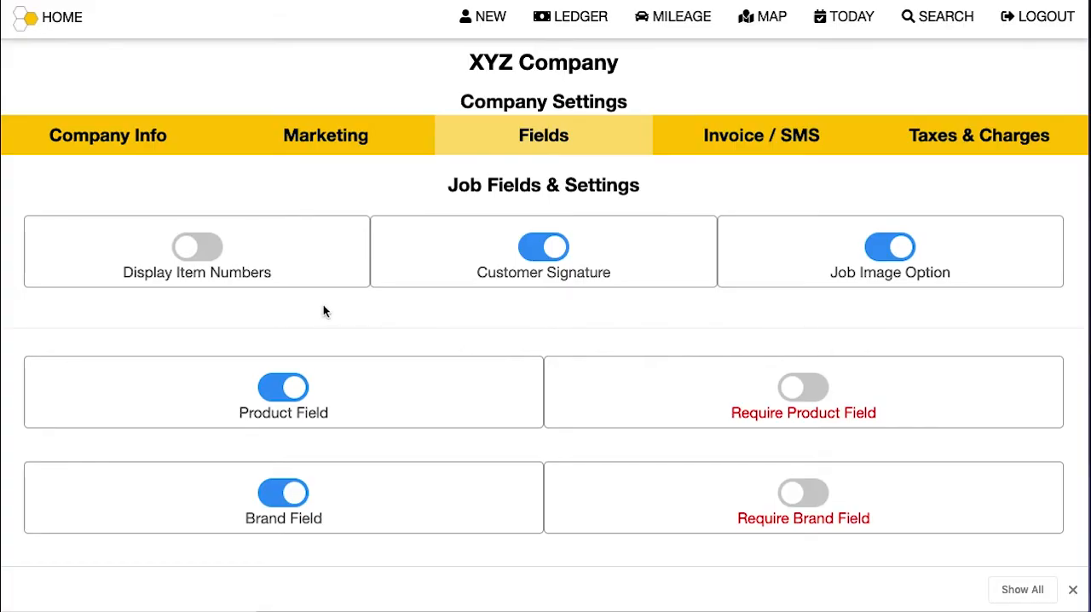
Step: Look over the job field settings and switch the Product Field off and back on
scroll(323, 309, "down", 5)
scroll(323, 308, "down", 1)
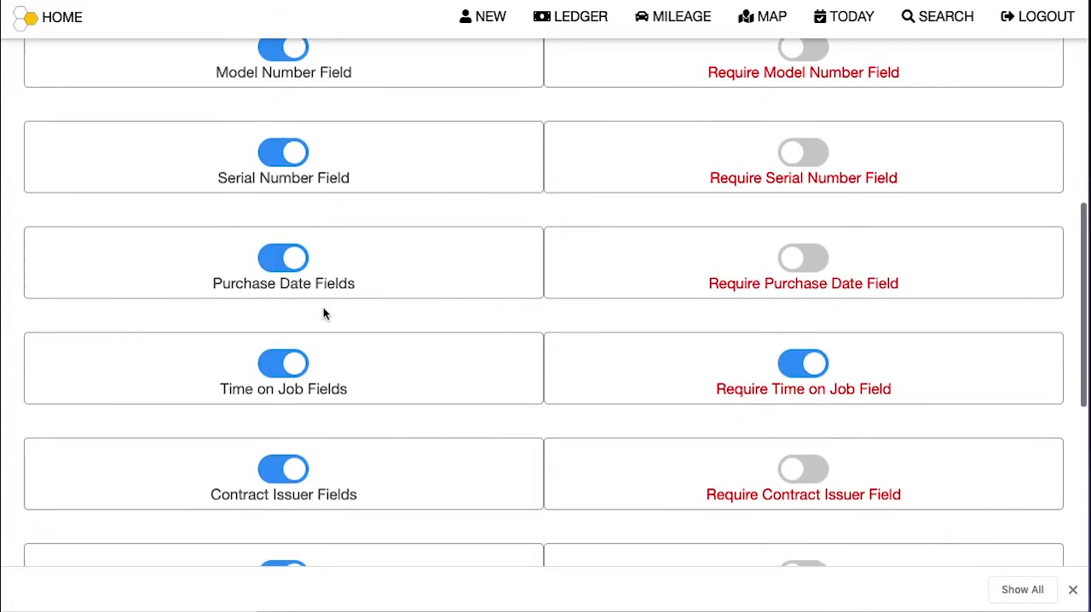
scroll(323, 308, "up", 4)
scroll(323, 313, "up", 1)
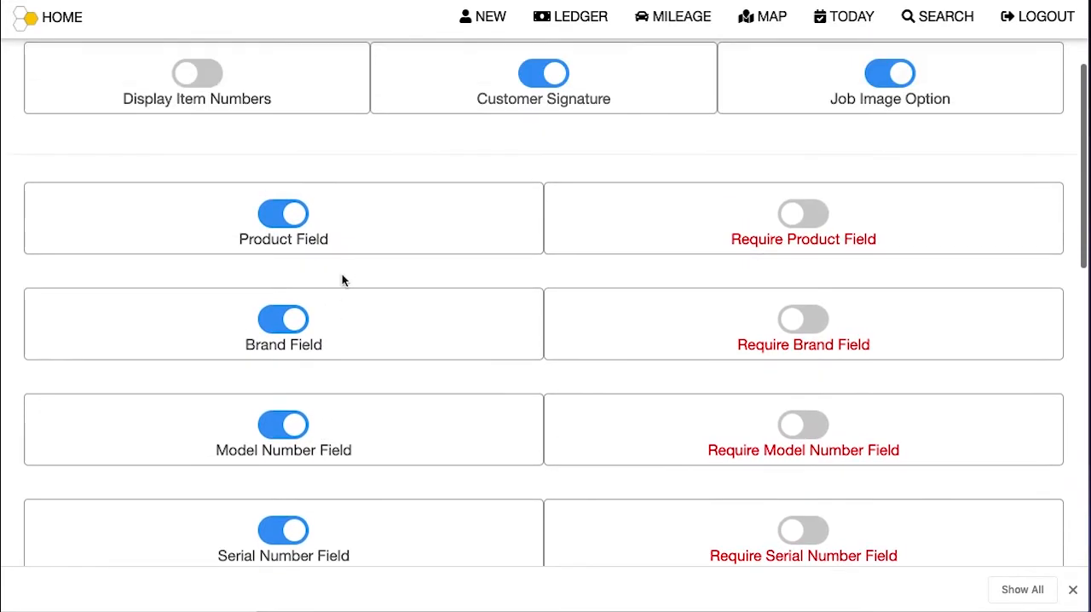
left_click(284, 214)
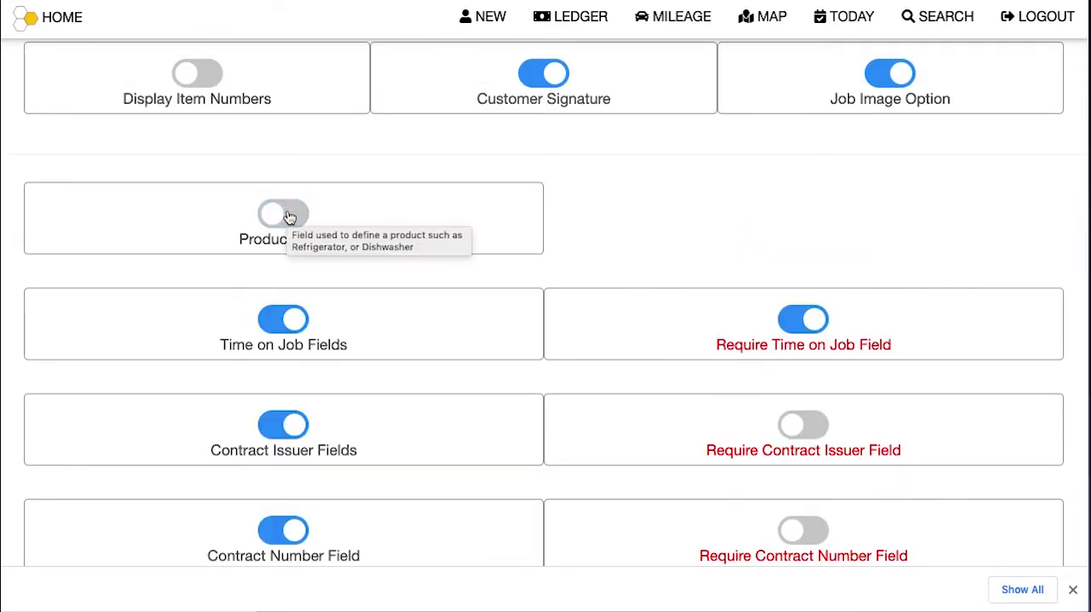
left_click(286, 214)
Step: Turn on the Brand, Model Number, Serial Number and Purchase Date fields, and make the Brand Field required
scroll(281, 477, "down", 2)
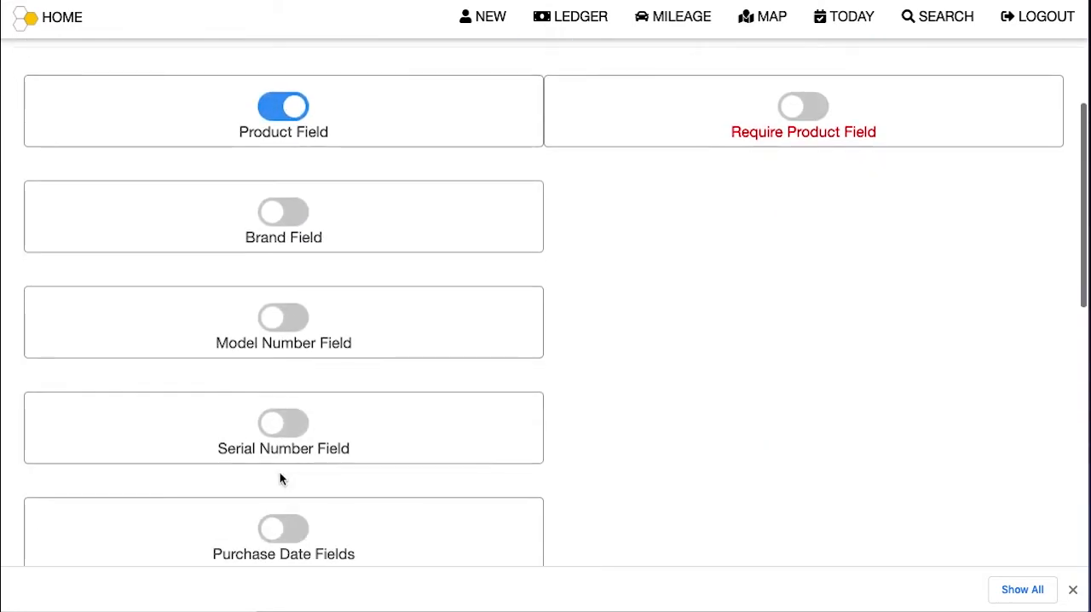
left_click(288, 220)
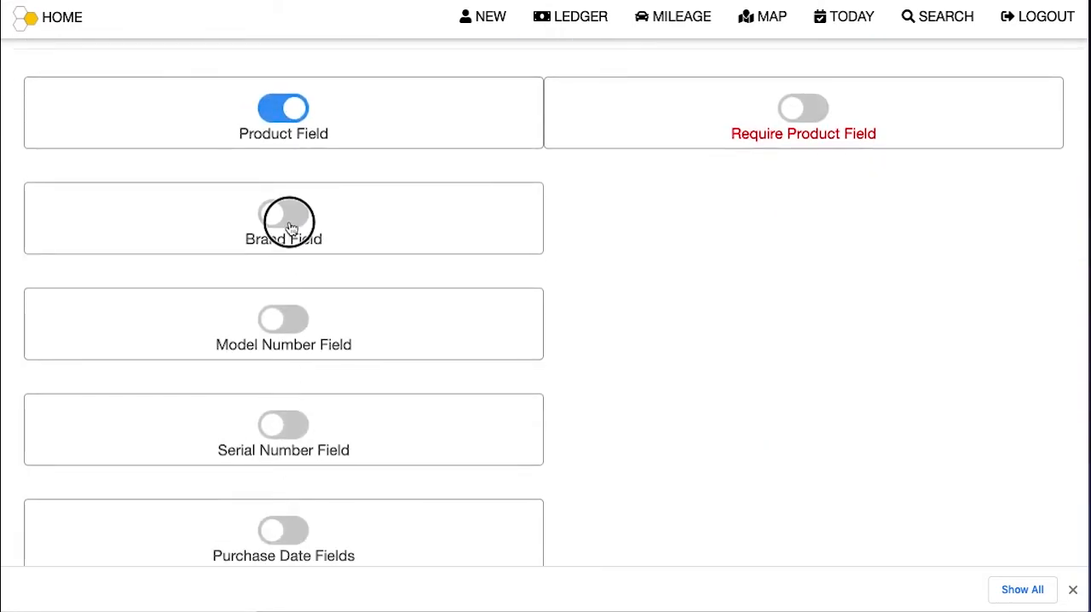
left_click(285, 318)
left_click(295, 426)
scroll(295, 433, "down", 1)
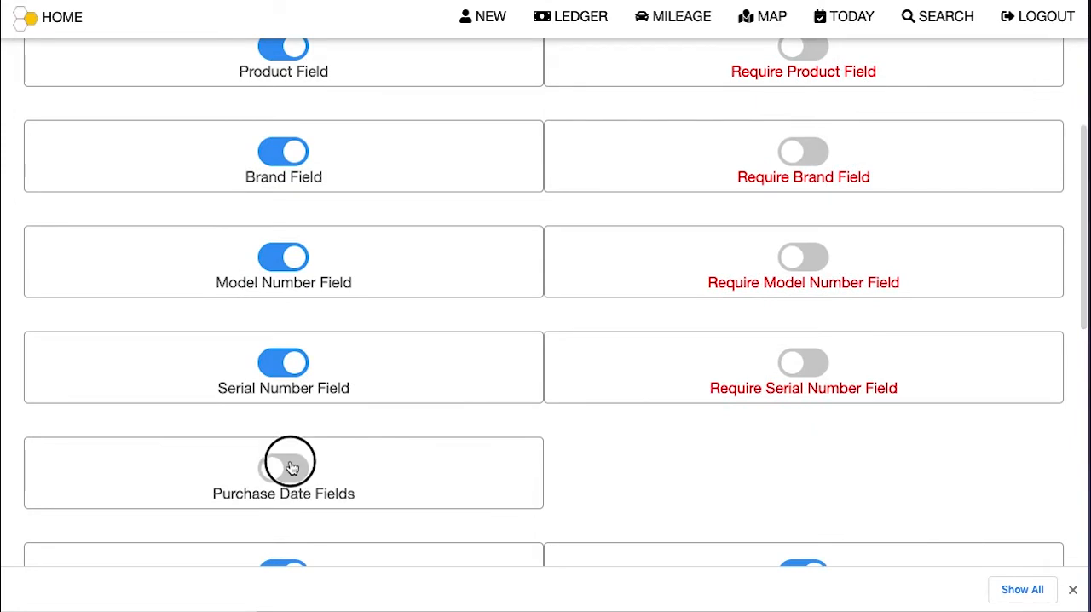
left_click(289, 465)
scroll(511, 358, "up", 2)
left_click(806, 271)
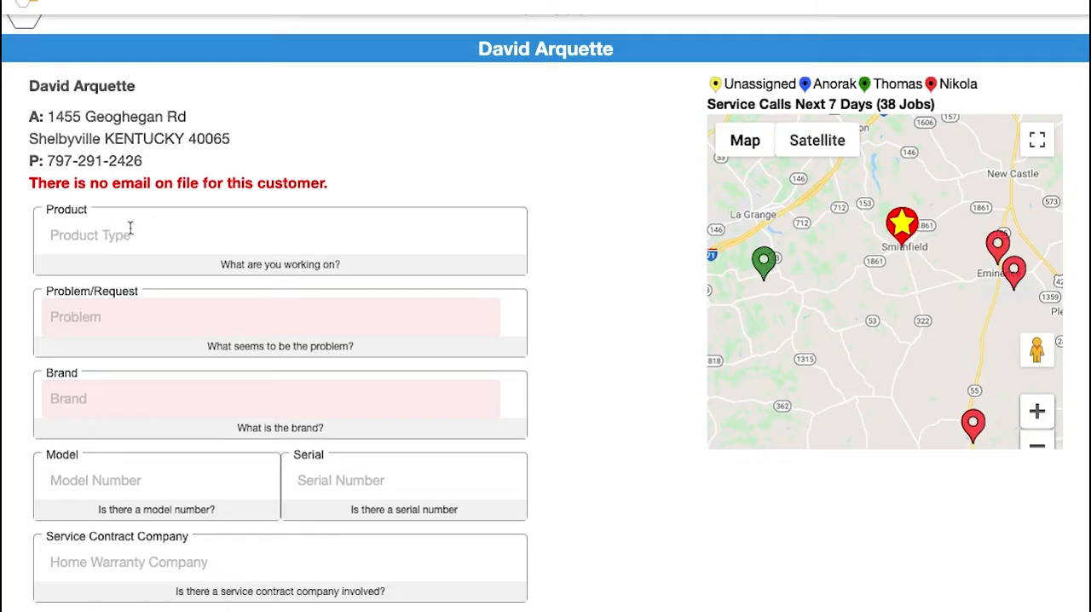
Step: Set the new job's product to Refrigerator and its problem to Too Cold
left_click(130, 232)
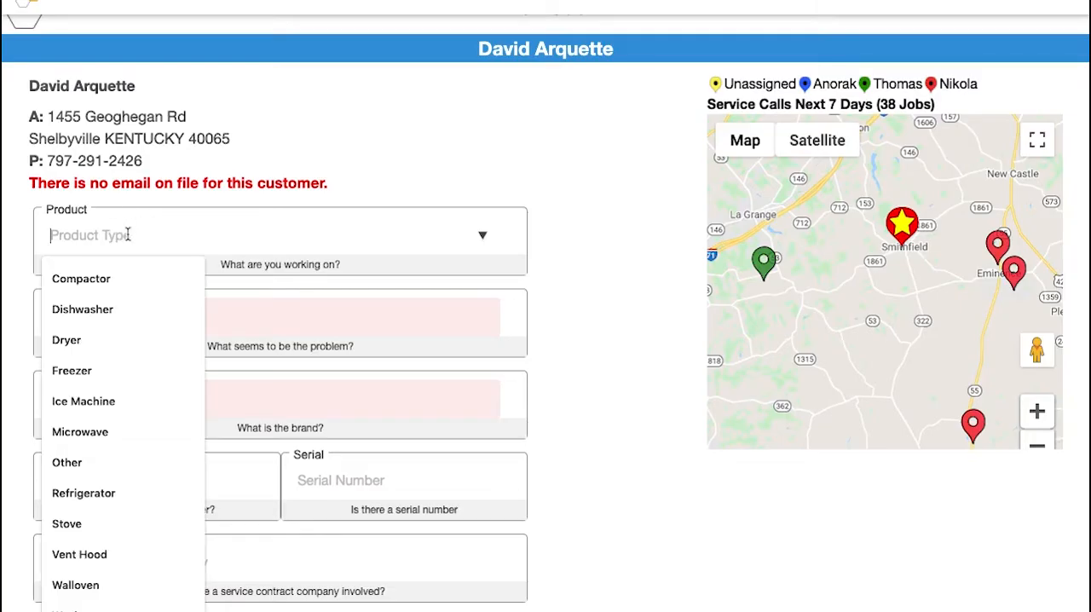
type("ref")
left_click(128, 282)
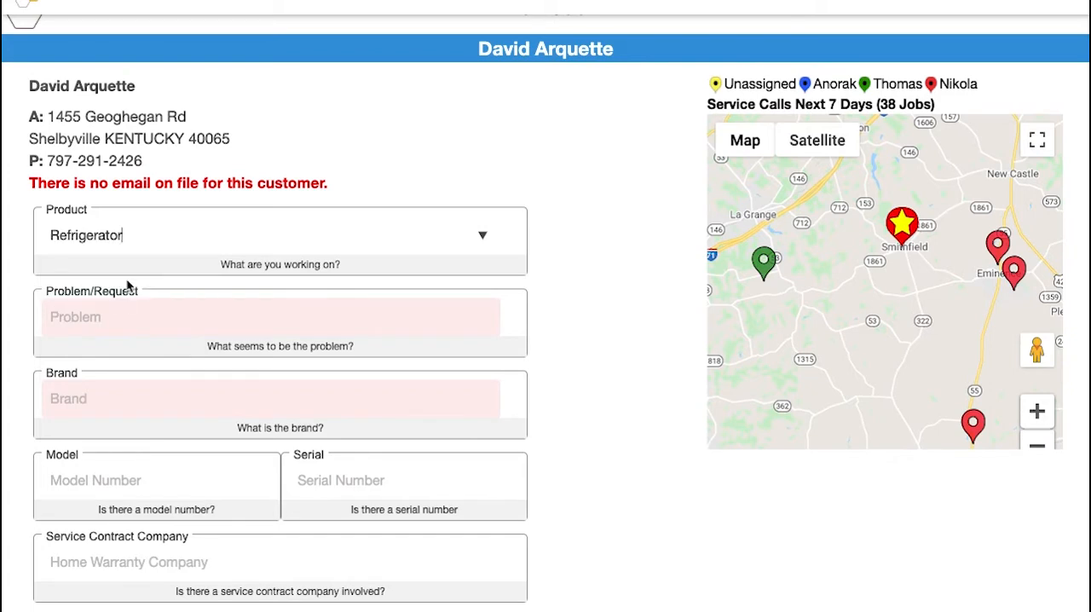
left_click(124, 314)
type("too")
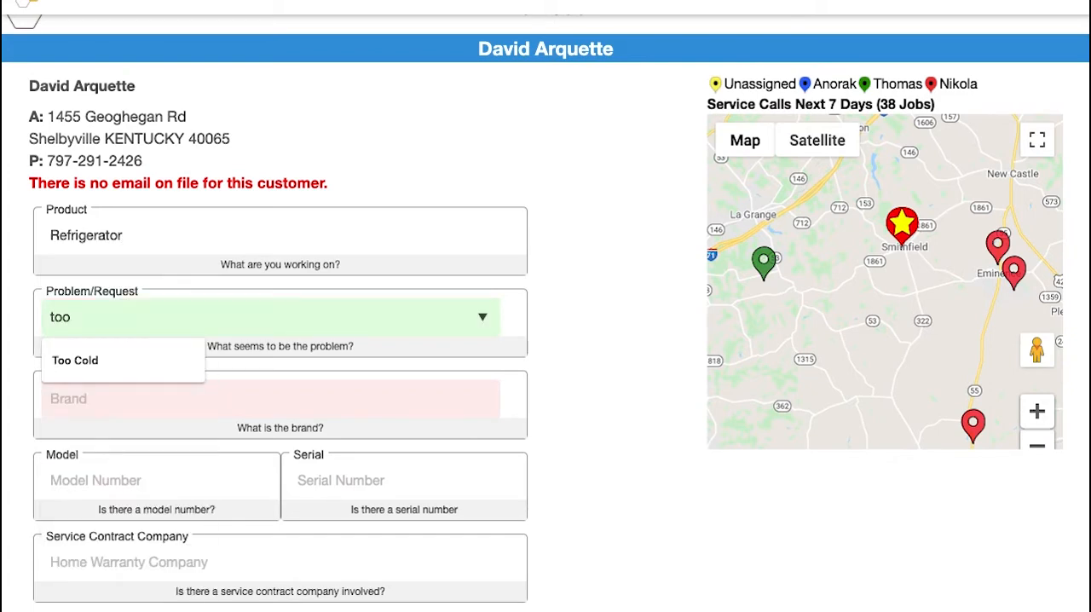
left_click(111, 360)
Step: Set the service date to 2020-11-12, assign a technician, and set the job status to Pending Service, leaving the brand empty
scroll(119, 404, "down", 2)
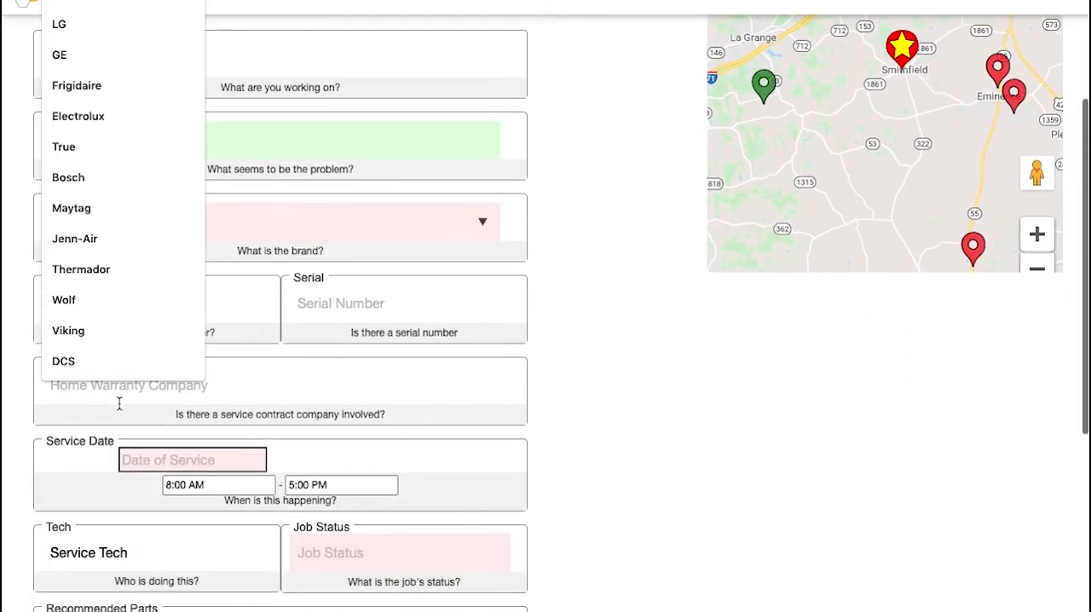
left_click(386, 407)
scroll(289, 392, "down", 3)
left_click(216, 325)
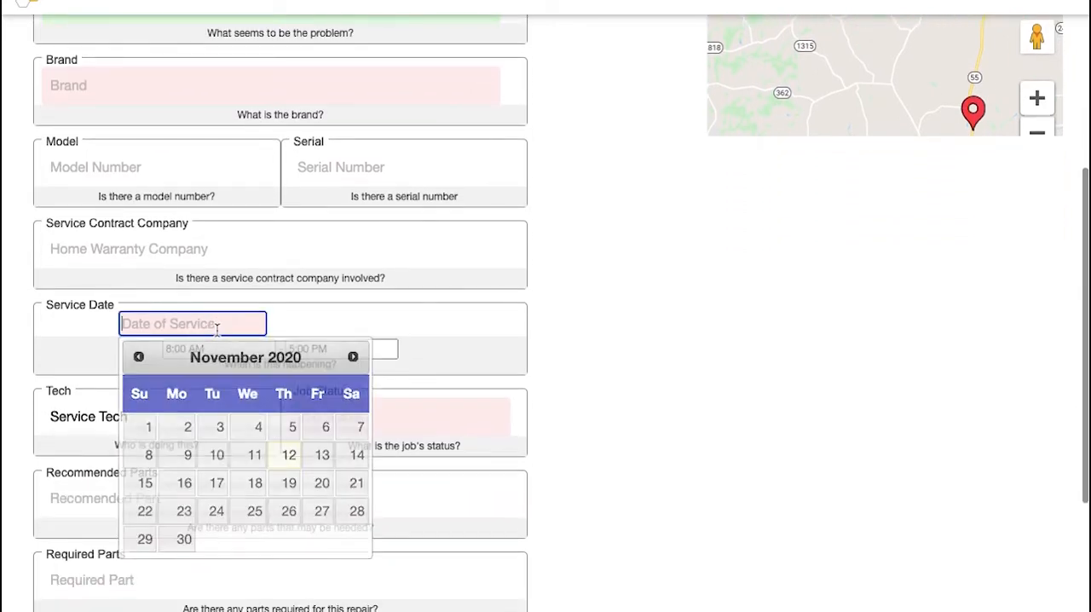
left_click(289, 455)
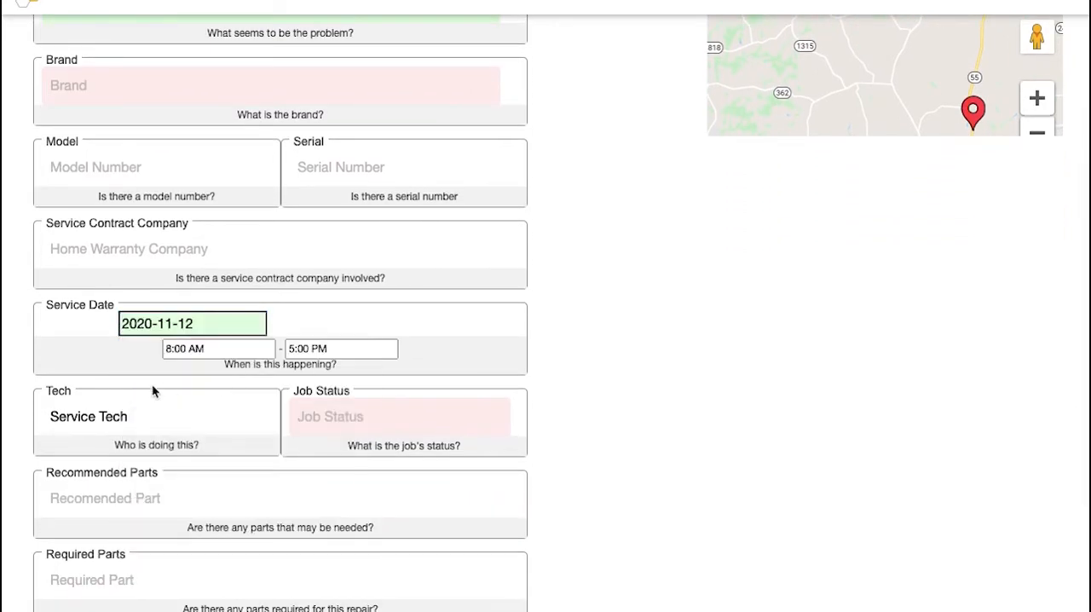
left_click(139, 416)
left_click(126, 492)
left_click(306, 415)
type("pe")
left_click(341, 459)
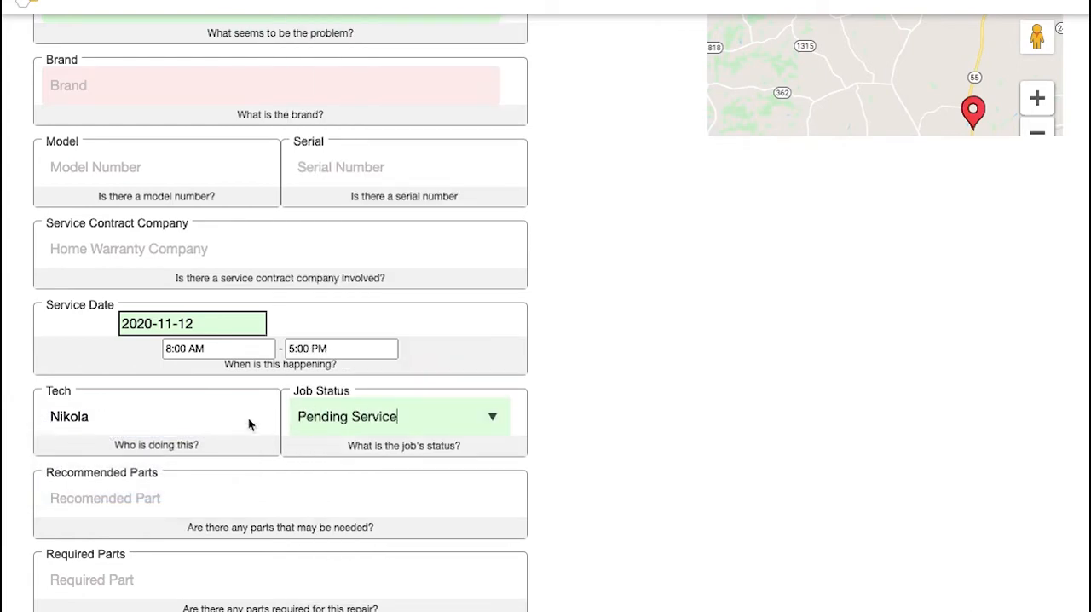
Step: Check whether the job can be submitted without a brand, and fill in the required brand with the suggestion for "ki"
scroll(248, 417, "down", 5)
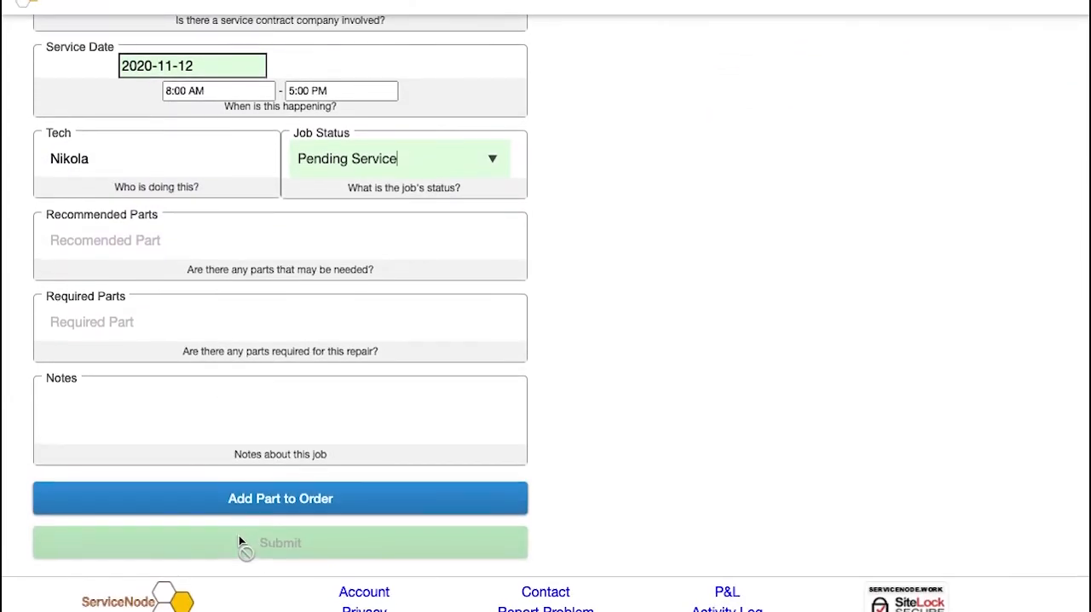
scroll(239, 536, "up", 6)
left_click(183, 373)
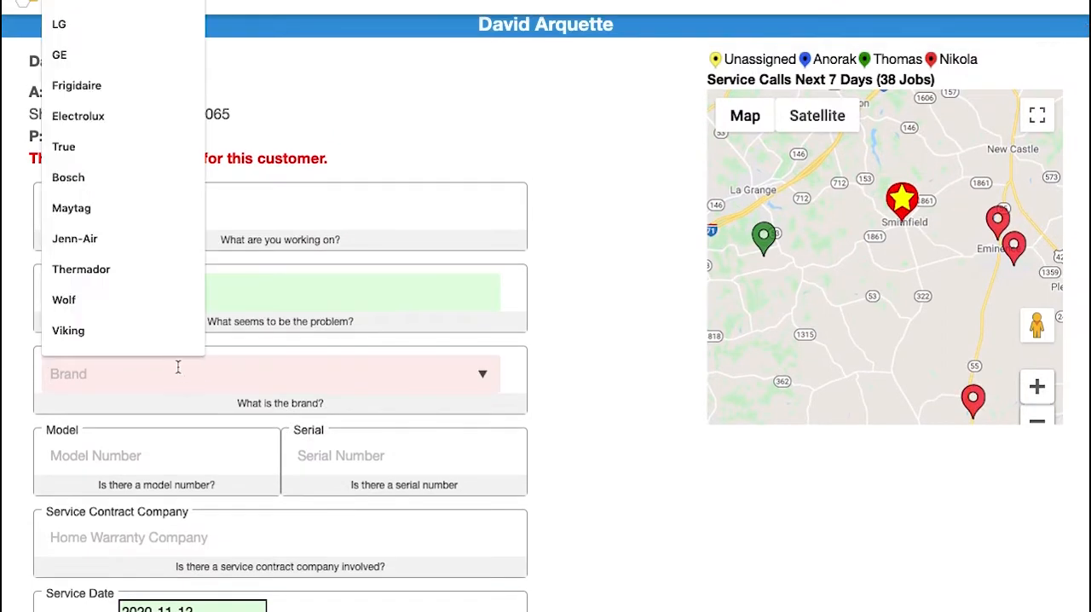
type("ki")
left_click(158, 413)
scroll(156, 418, "down", 5)
scroll(155, 418, "down", 2)
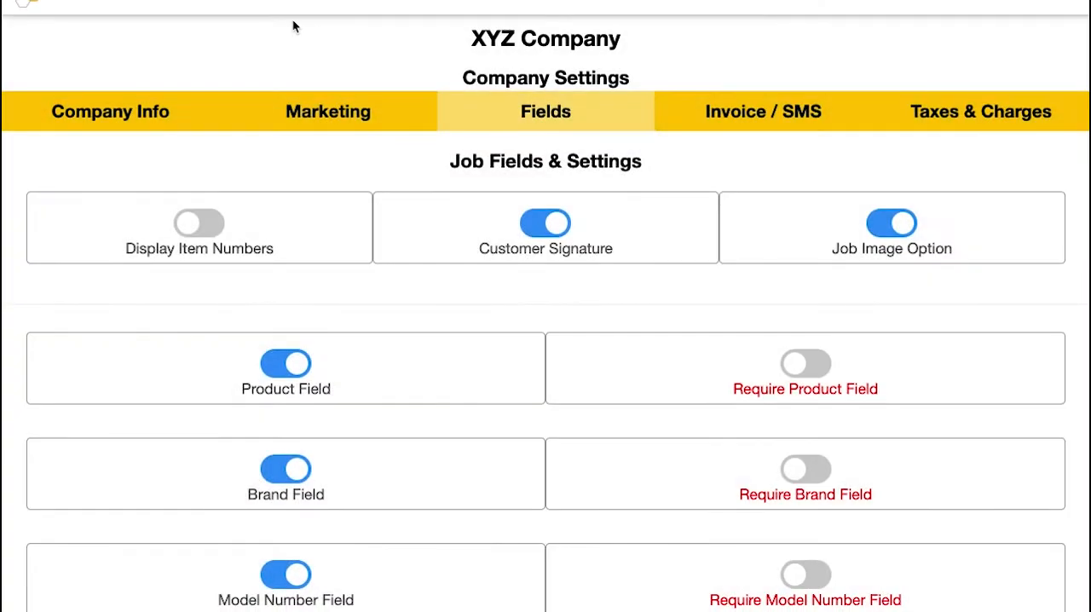
Step: Look through the job field settings from the product fields down to the New Customer Fields section
scroll(292, 27, "down", 5)
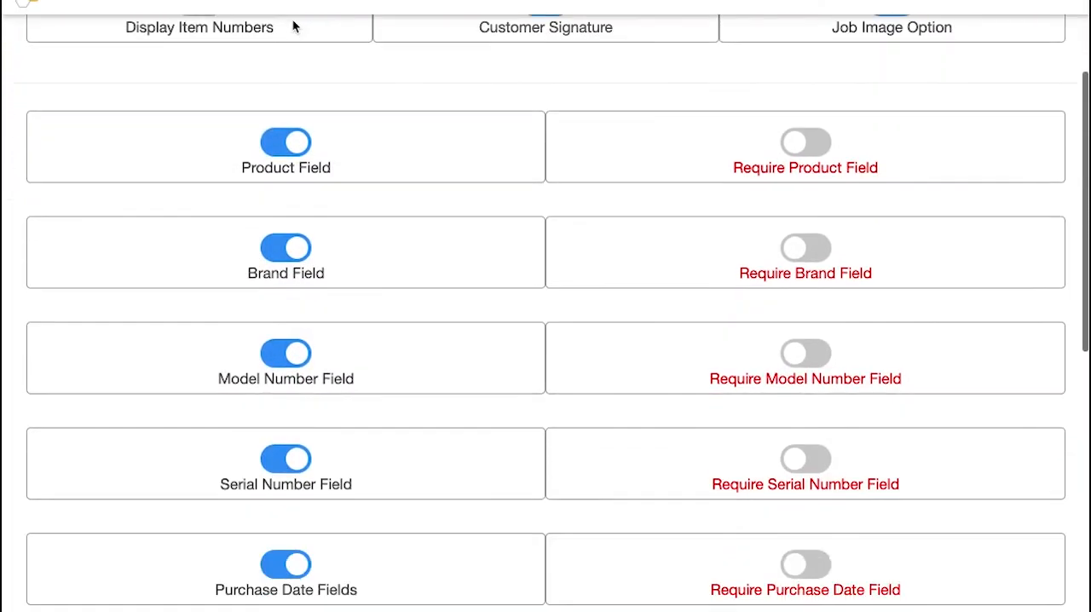
scroll(292, 27, "down", 5)
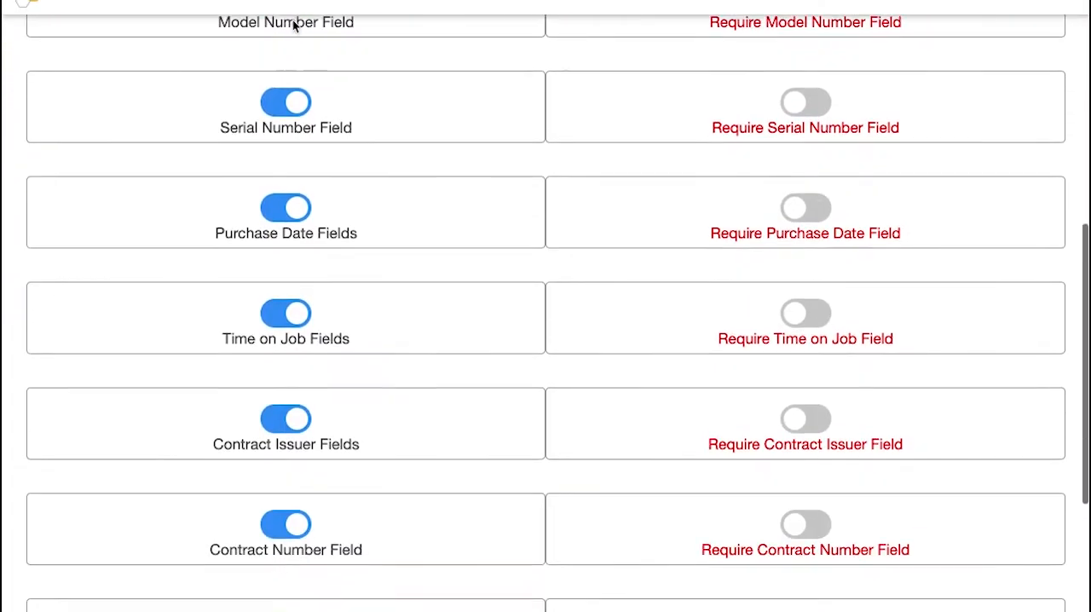
scroll(292, 27, "down", 3)
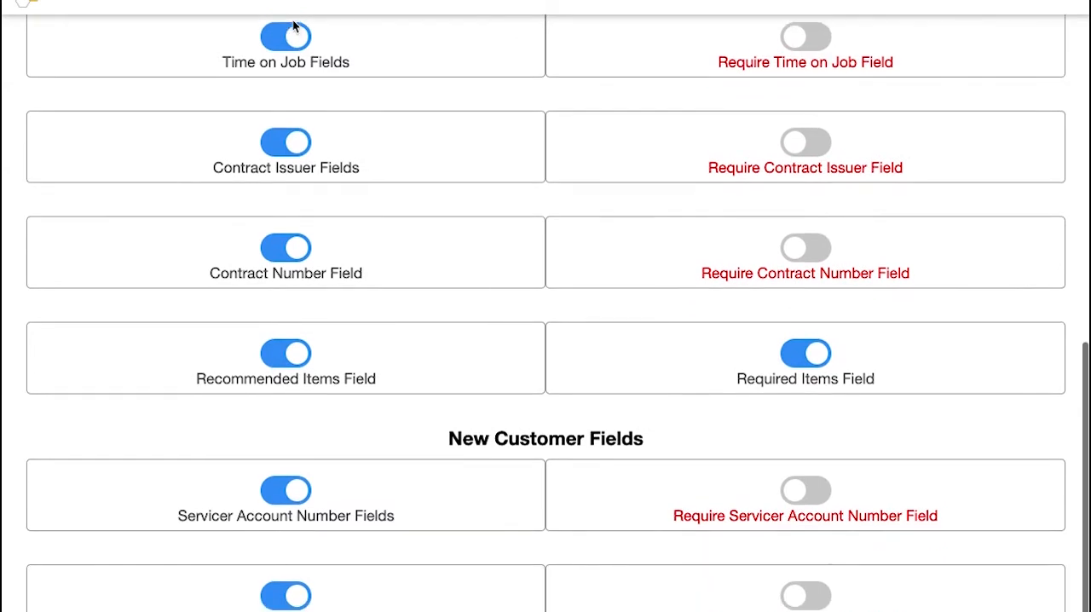
scroll(292, 27, "up", 1)
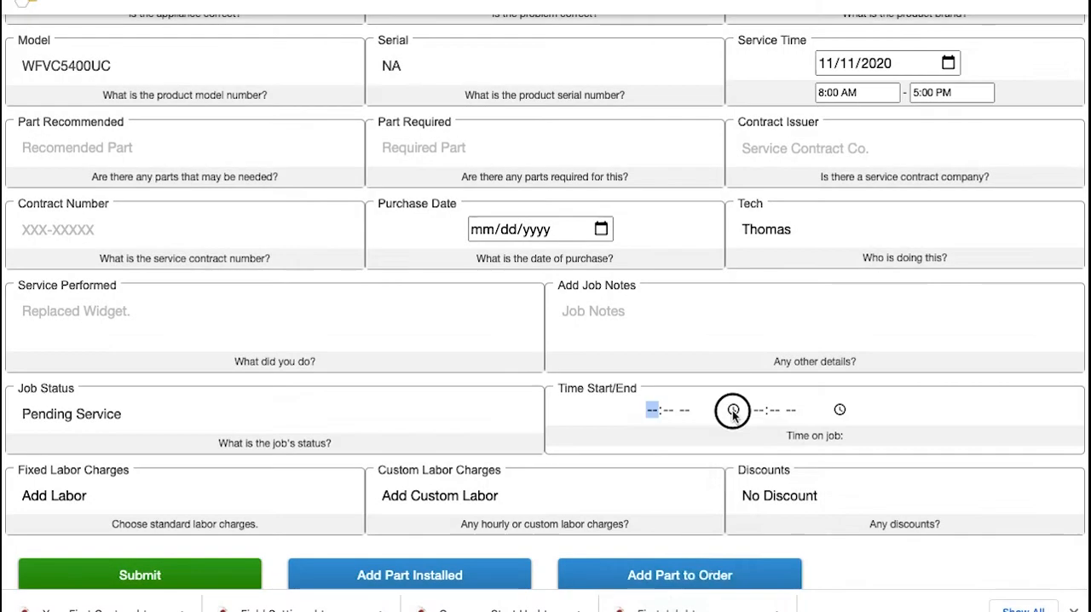
Step: Record the time on the job with start 03:07 PM and end 04:07 PM
left_click(733, 409)
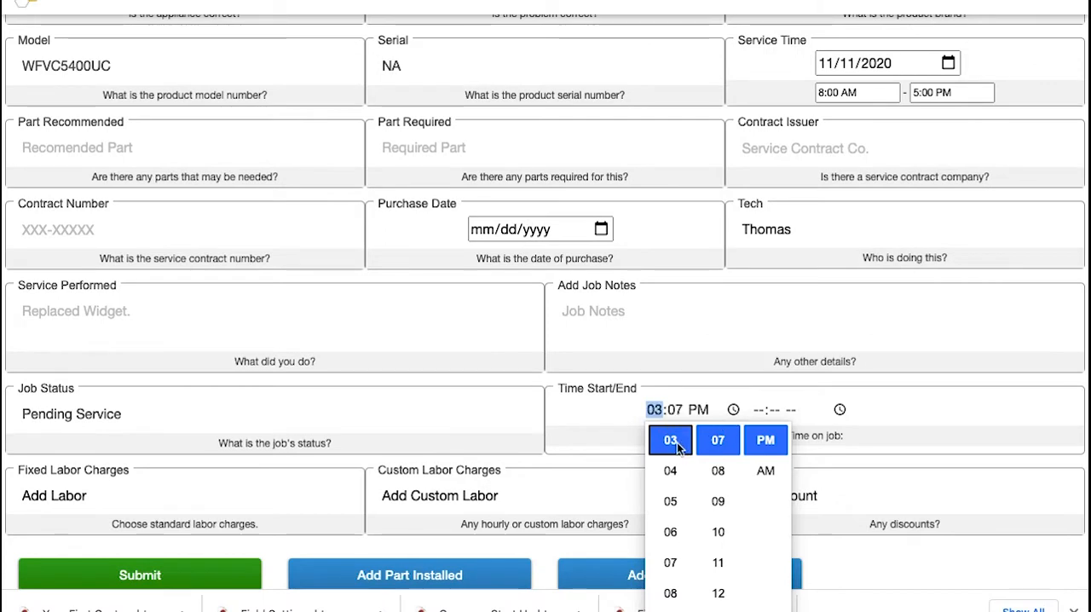
left_click(840, 410)
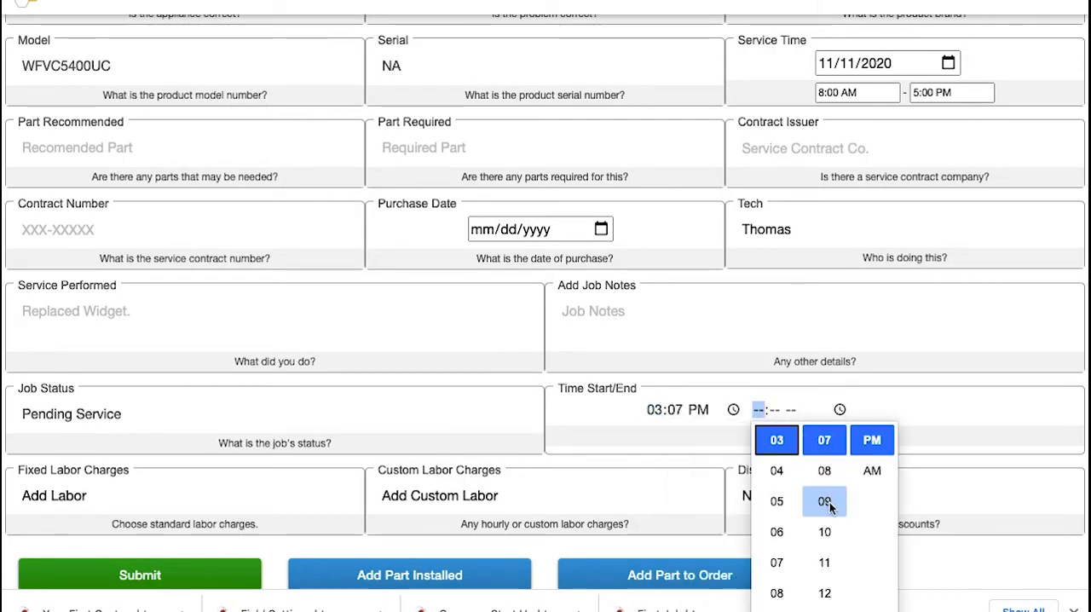
left_click(779, 473)
left_click(904, 419)
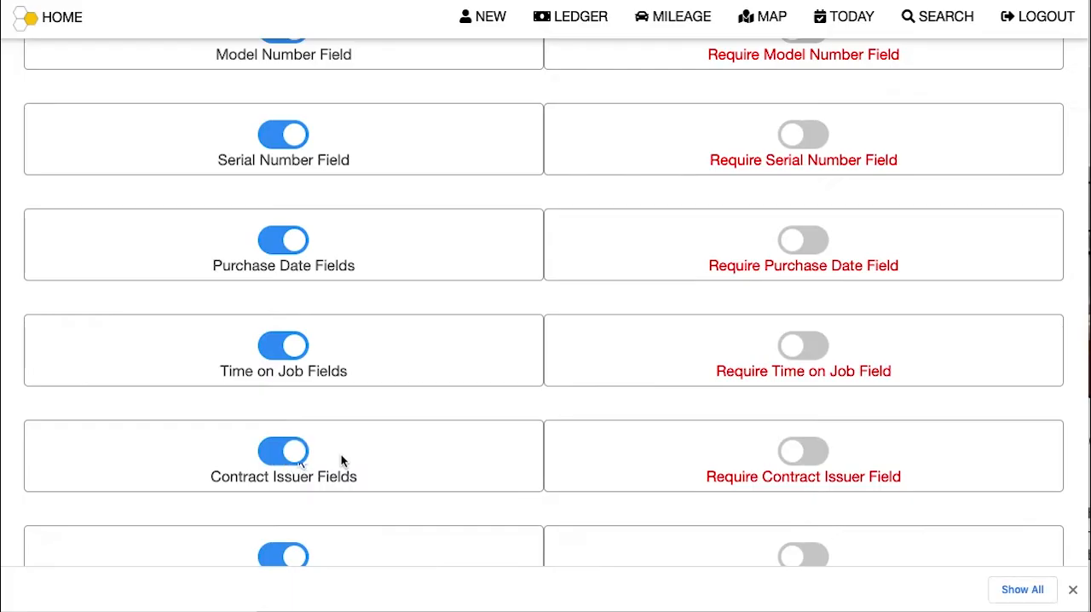
Step: Switch Contract Issuer Fields off and back on, and enter Homes inc. with a contract number as the new job's service contract
left_click(291, 455)
left_click(291, 455)
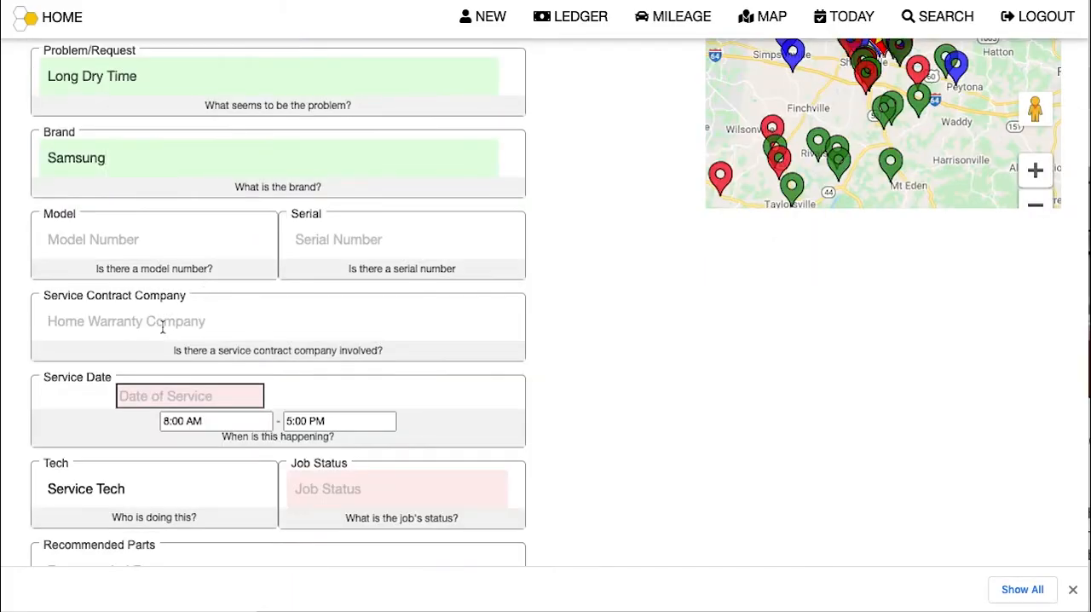
left_click(163, 320)
type("Homes inc.")
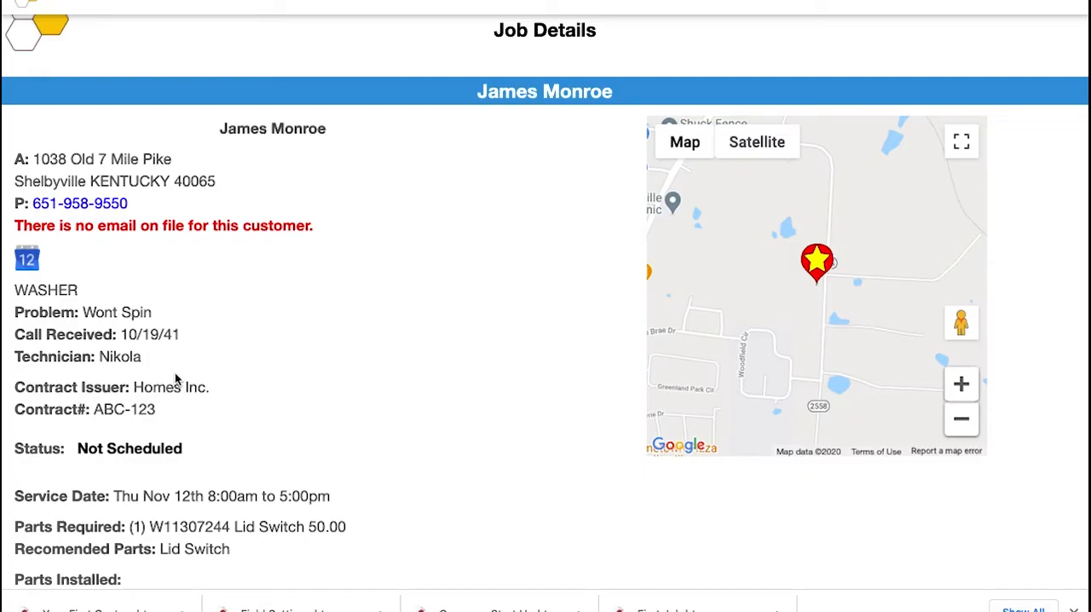
Step: Review the contract issuer and number on the washer job, and check the contract reference on its invoice preview
left_click_drag(10, 384, 224, 406)
scroll(224, 406, "down", 5)
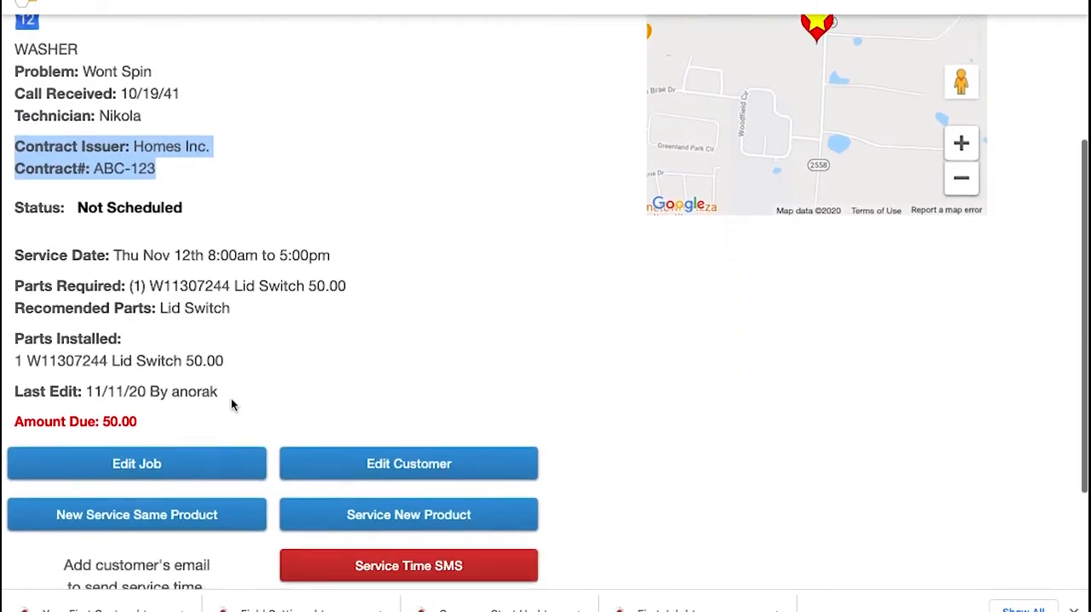
scroll(227, 417, "down", 1)
left_click(208, 506)
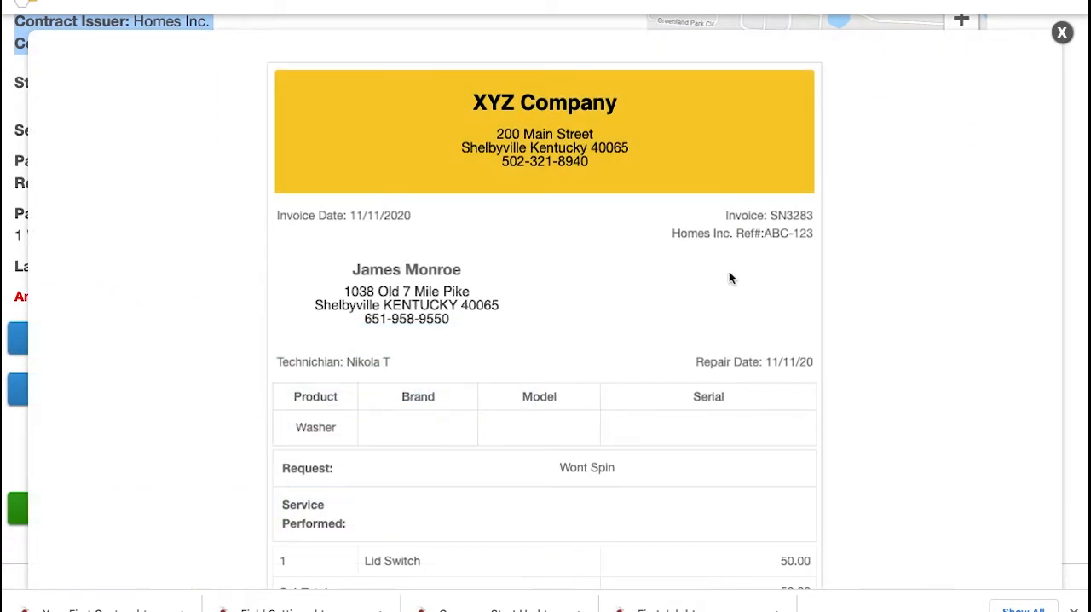
left_click_drag(672, 232, 814, 240)
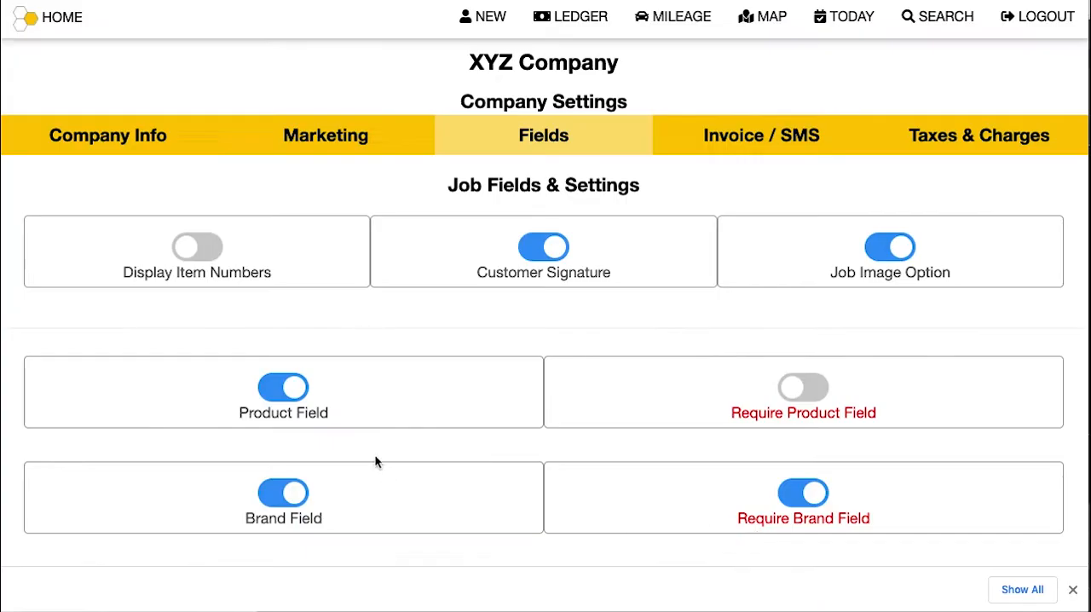
Step: Turn off the Product, Time on Job, Contract Issuer and Contract Number fields in the job field settings
scroll(363, 465, "down", 3)
left_click(281, 280)
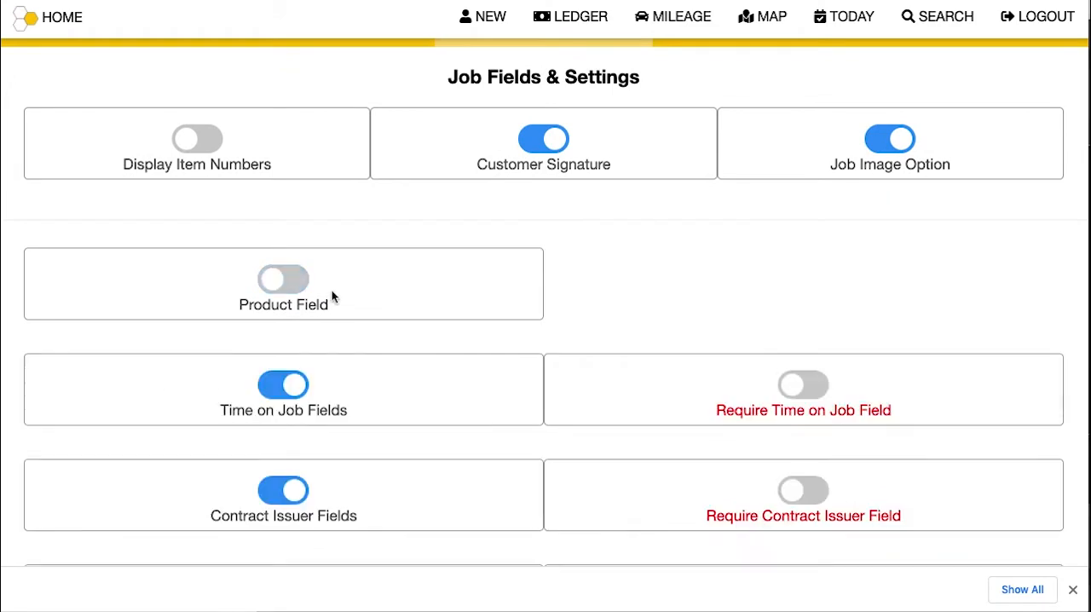
scroll(333, 295, "down", 2)
left_click(283, 247)
left_click(283, 348)
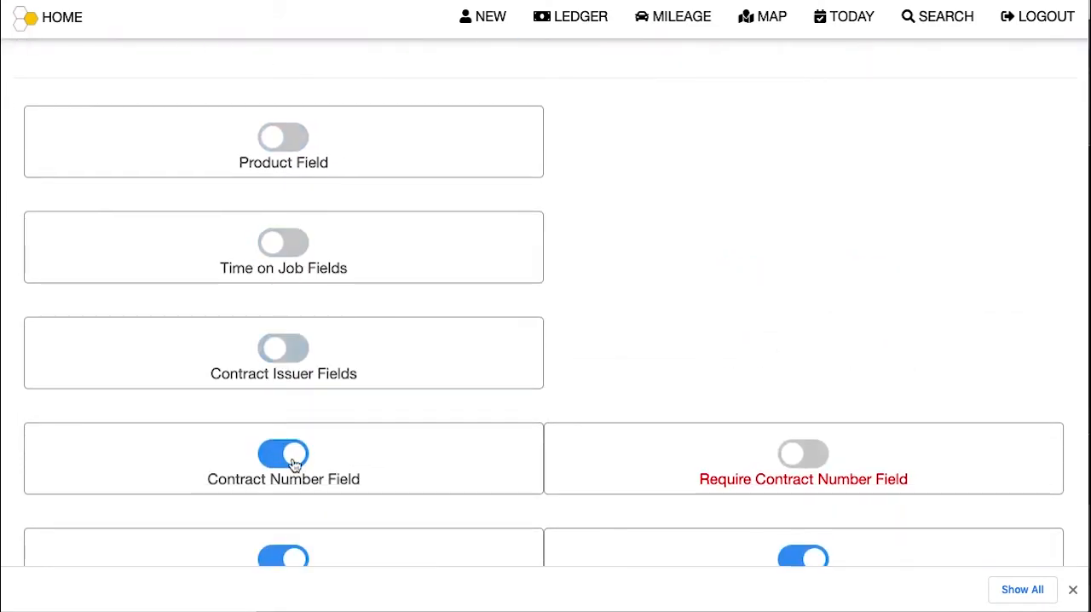
left_click(287, 453)
Step: Turn off the Recommended Items, Required Items, Servicer Account Number and Tax Exemption fields
scroll(353, 452, "down", 3)
left_click(290, 417)
scroll(335, 439, "down", 1)
left_click(282, 470)
left_click(813, 341)
scroll(331, 448, "down", 1)
left_click(286, 494)
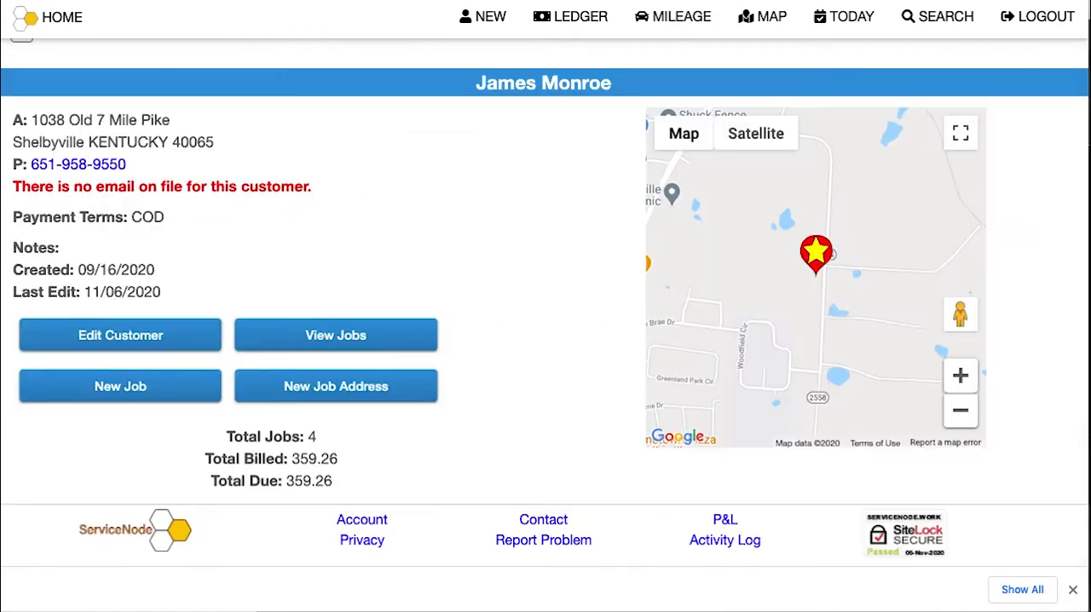
Step: Start a new job for the customer and check which fields remain on the form
left_click(149, 388)
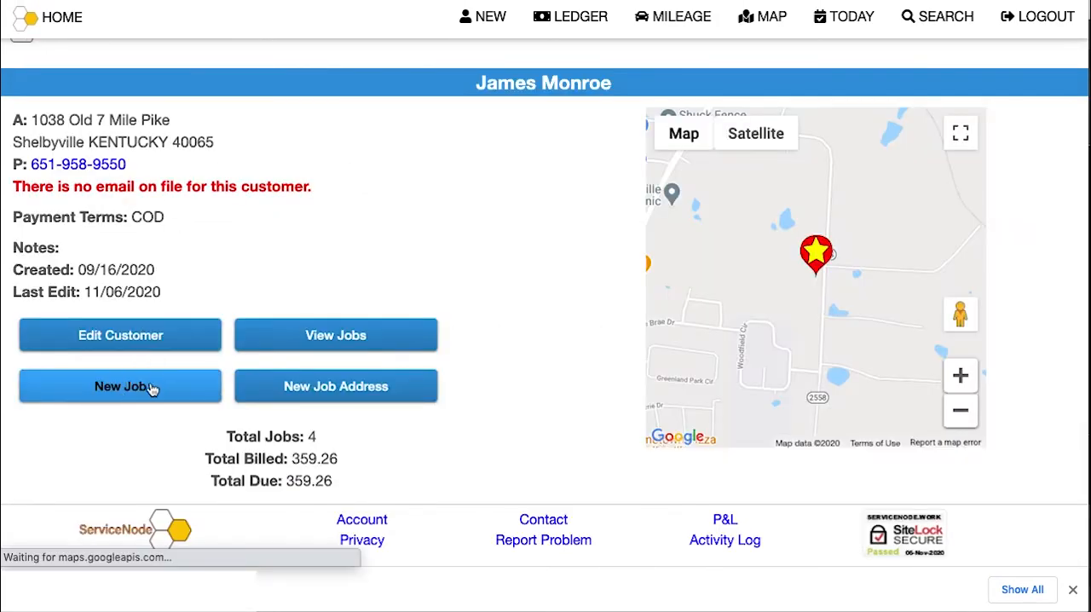
scroll(294, 314, "down", 2)
scroll(292, 316, "down", 2)
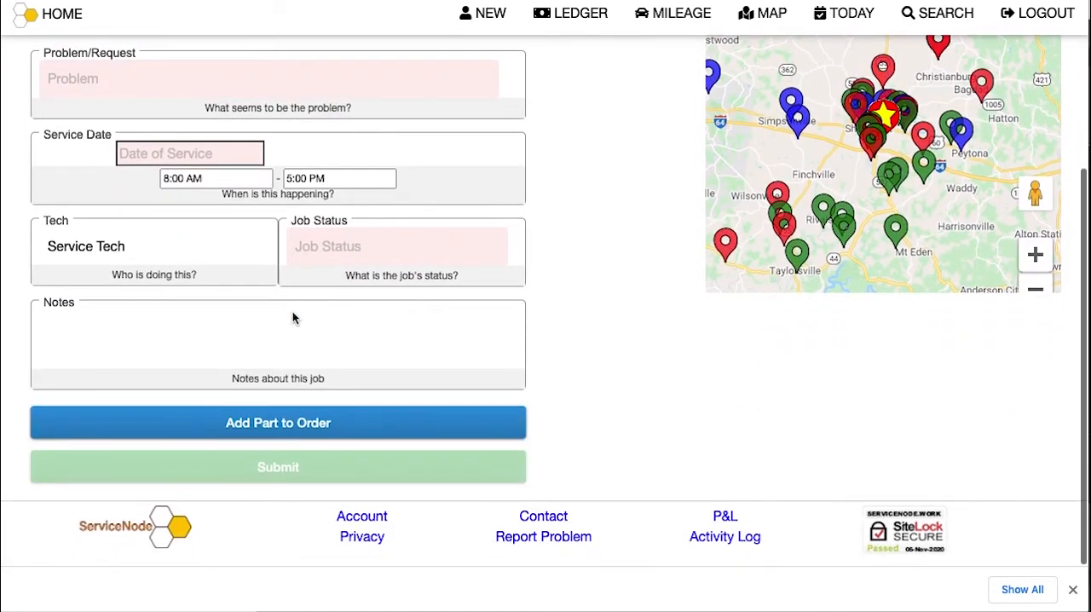
scroll(292, 315, "up", 1)
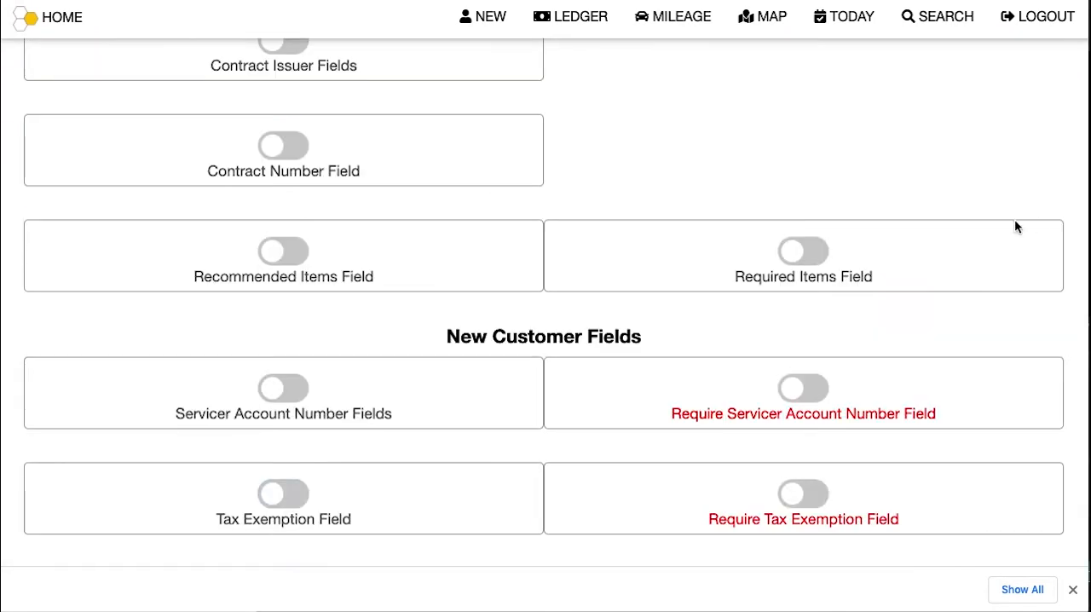
Step: Turn on the Recommended Items and Required Items fields in the job field settings
left_click(269, 254)
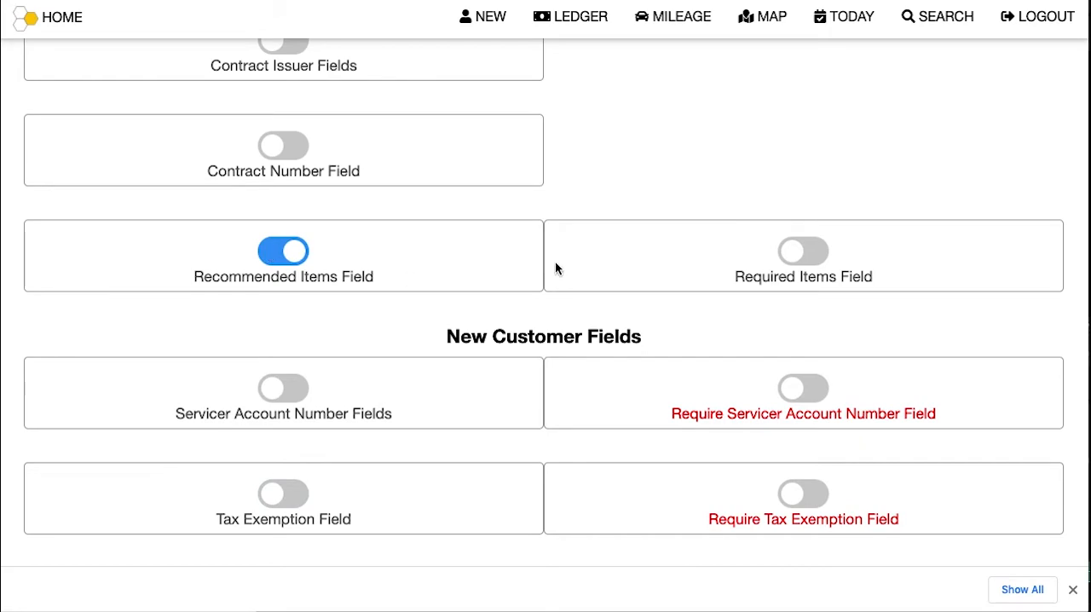
left_click(814, 254)
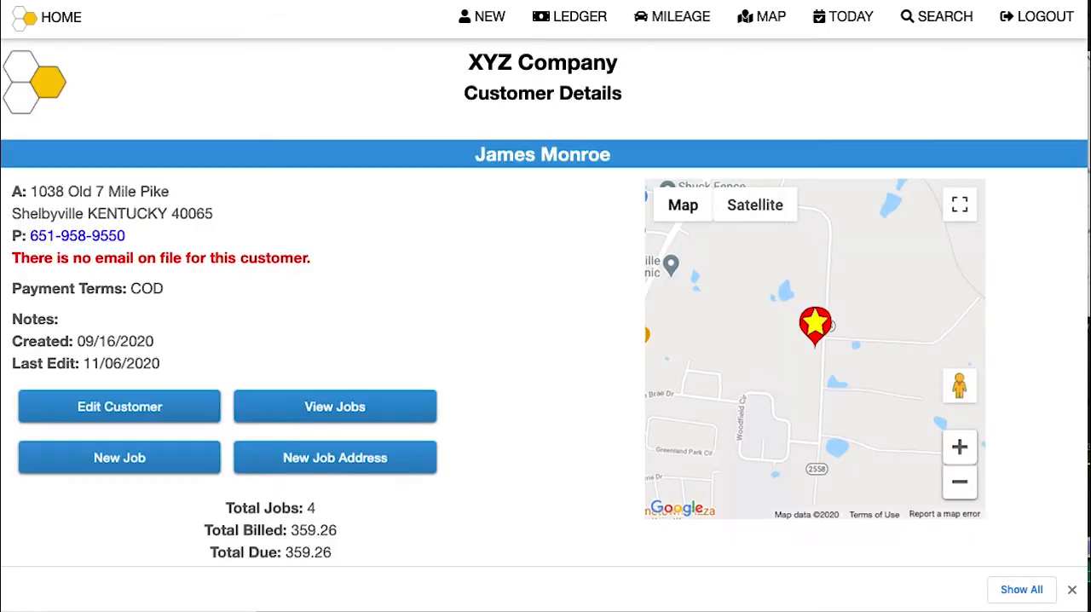
Step: Start a new job for the customer with product Washer and problem Wont Spin
left_click(176, 465)
left_click(168, 325)
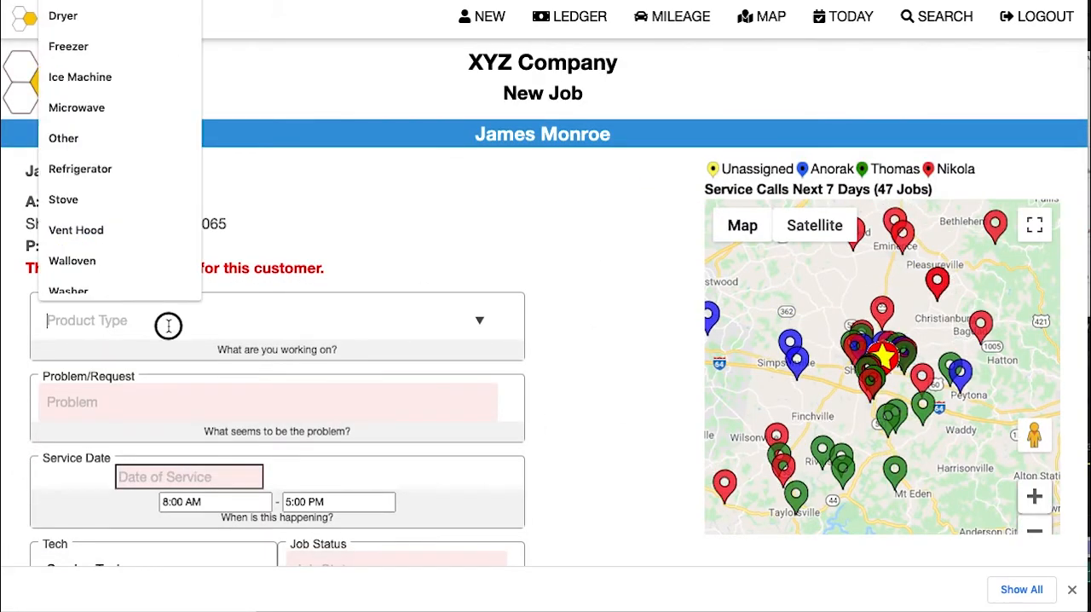
type("w")
left_click(133, 453)
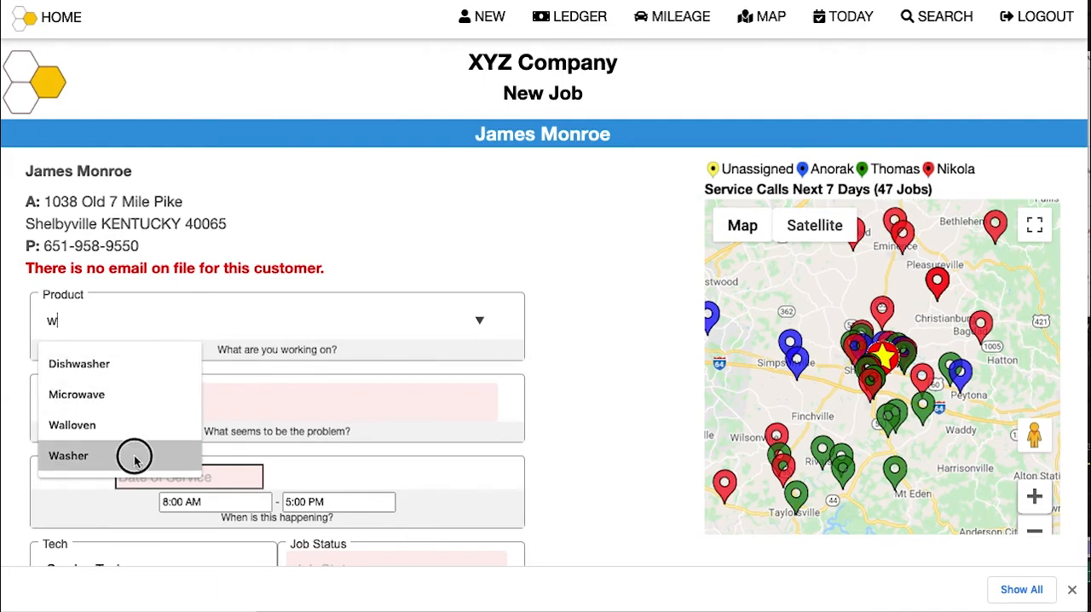
left_click(142, 402)
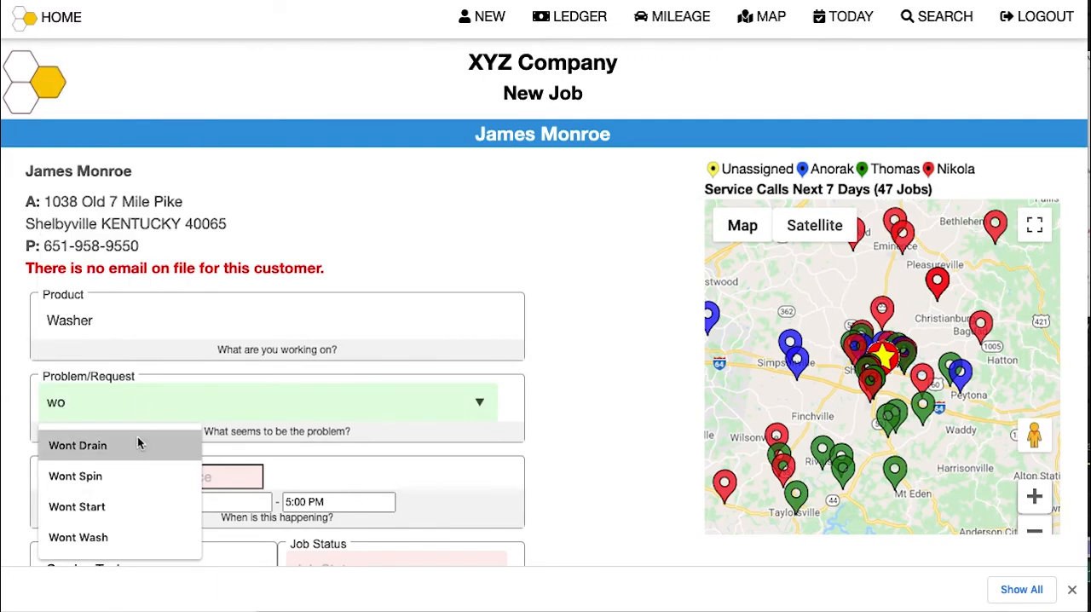
left_click(117, 483)
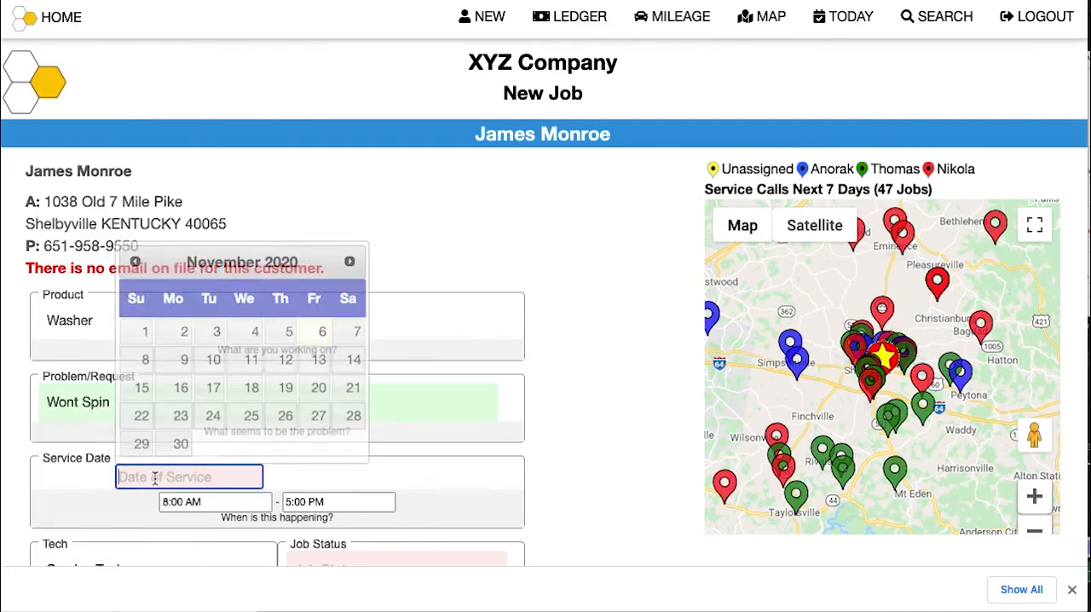
Step: Set the job's service date to 2020-11-06, assign the technician, and set the status to Pending Service
left_click(319, 332)
scroll(355, 364, "down", 2)
left_click(146, 412)
left_click(102, 486)
left_click(320, 415)
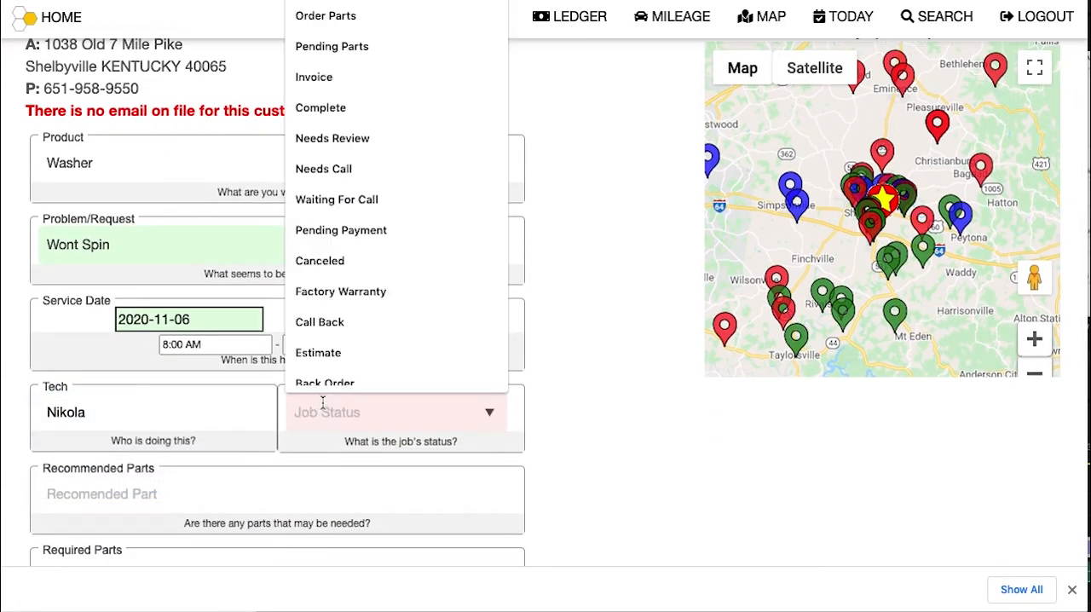
left_click(370, 3)
Step: Enter "lid switch" as the recommended part, submit the job, and review its saved details
scroll(131, 477, "down", 1)
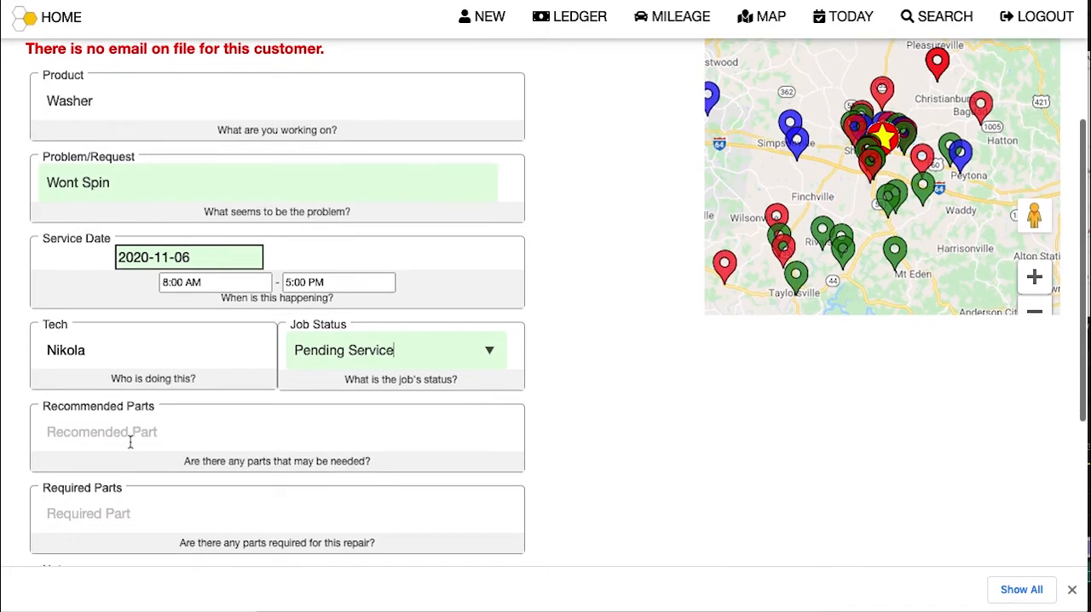
left_click(130, 443)
type("lid swi")
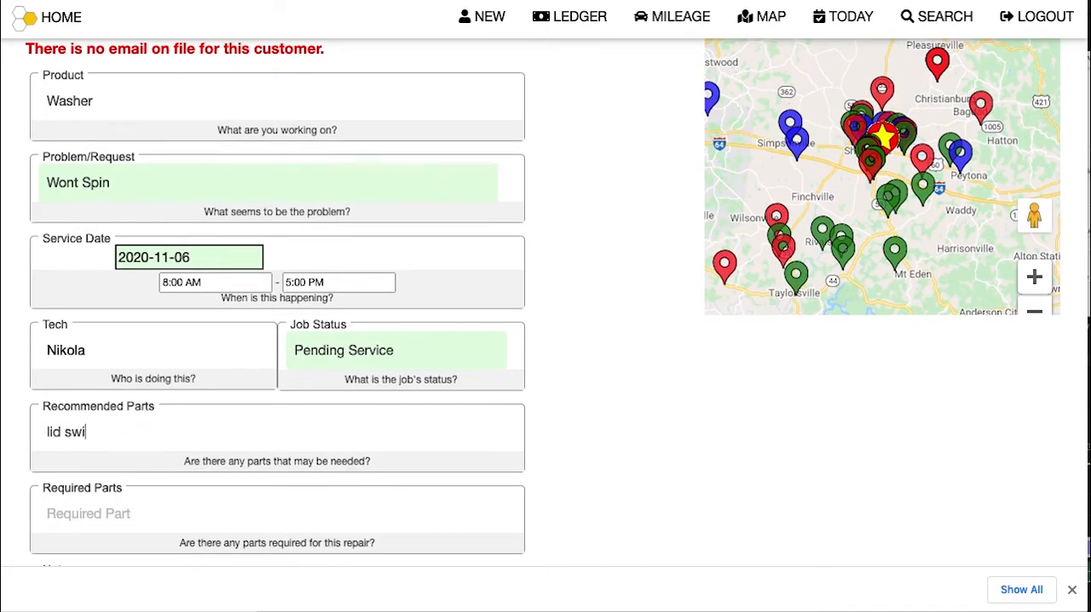
scroll(128, 441, "down", 2)
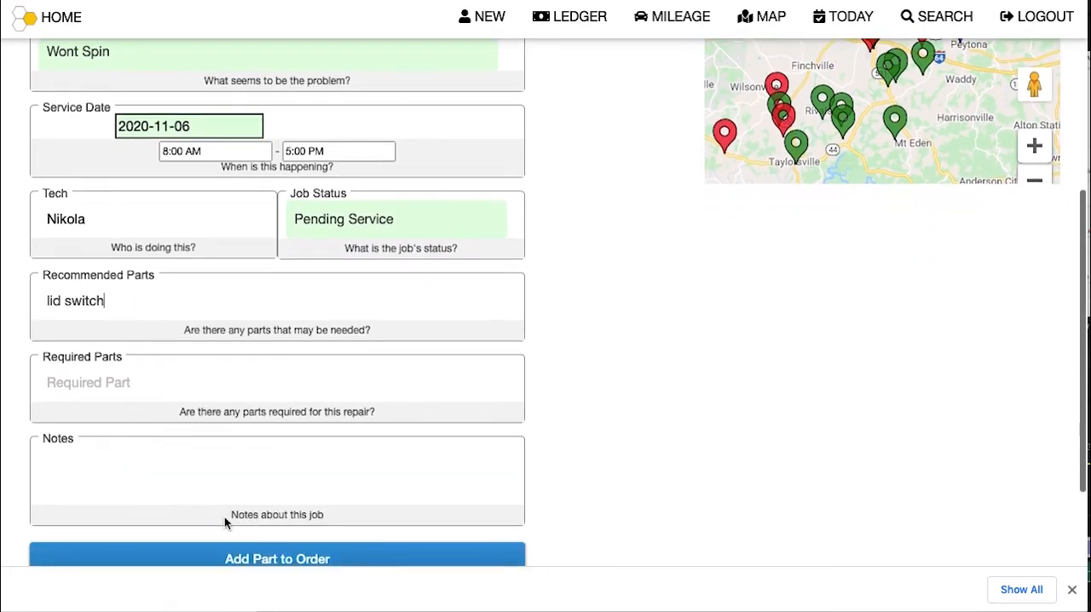
scroll(229, 521, "down", 2)
left_click(233, 517)
scroll(262, 479, "down", 3)
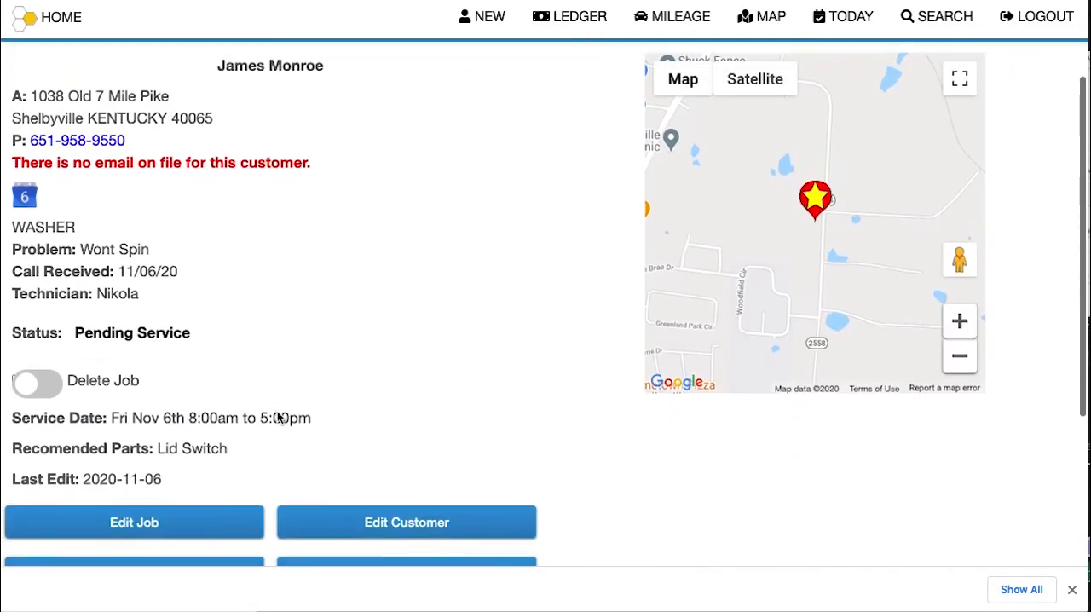
left_click_drag(14, 417, 243, 418)
Step: Edit the washer job and add a part order request with quantity 1
left_click(136, 482)
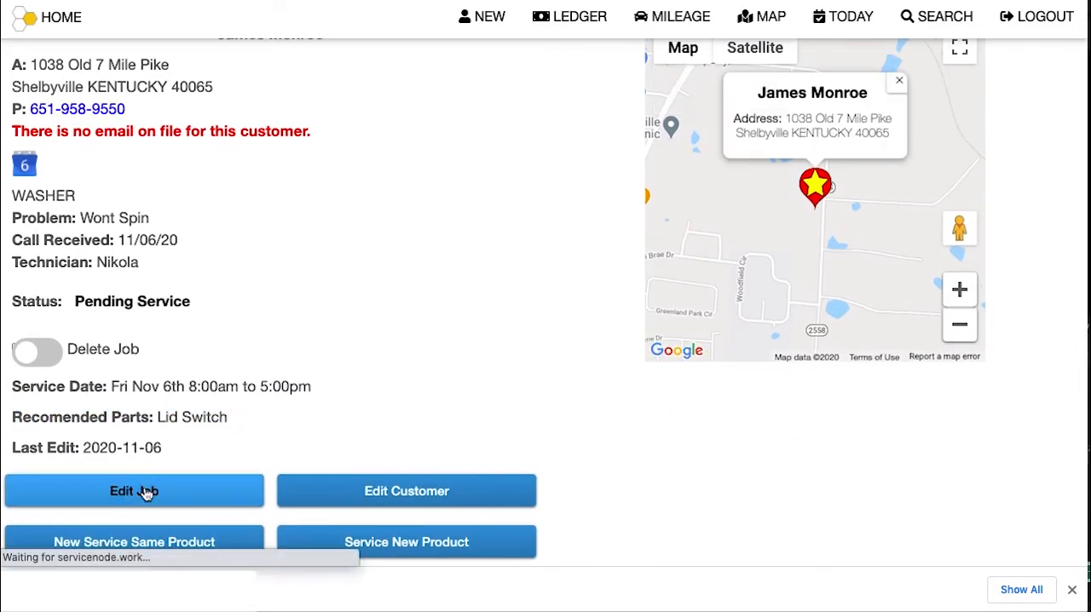
scroll(147, 492, "down", 5)
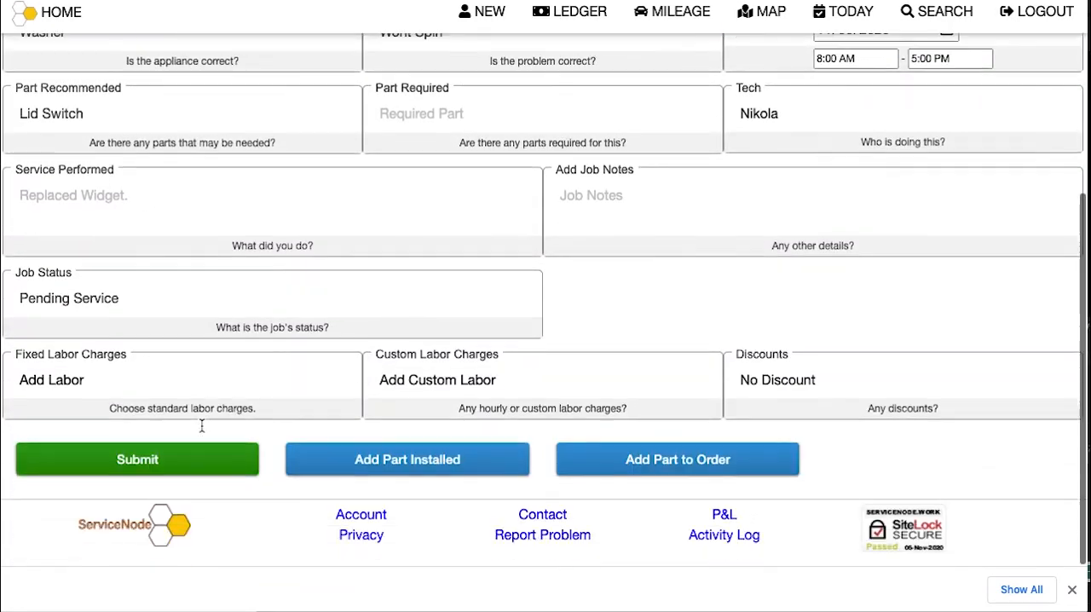
left_click(643, 473)
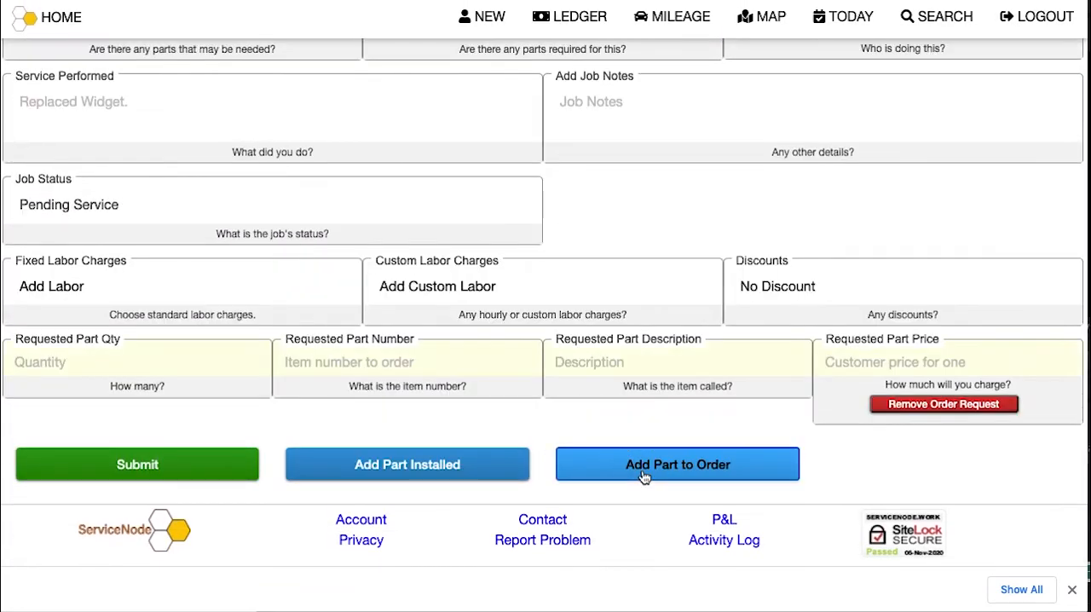
left_click(157, 365)
type("1")
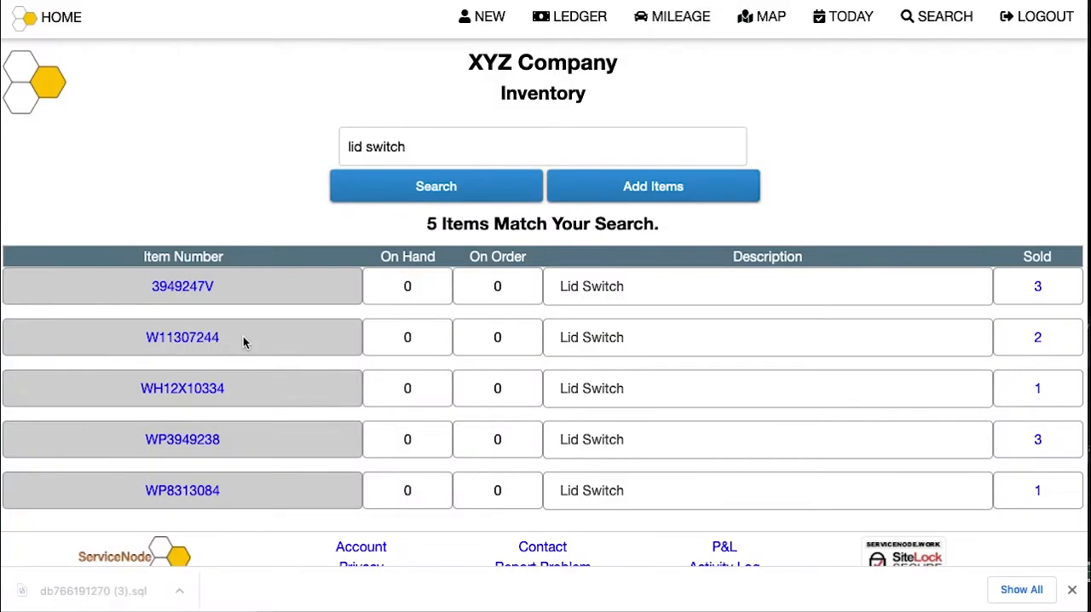
Step: Fill in the requested part as W11307244, lid switch, price 50, submit the job, and review its required parts
left_click_drag(243, 336, 141, 333)
key("ctrl+c")
left_click(349, 362)
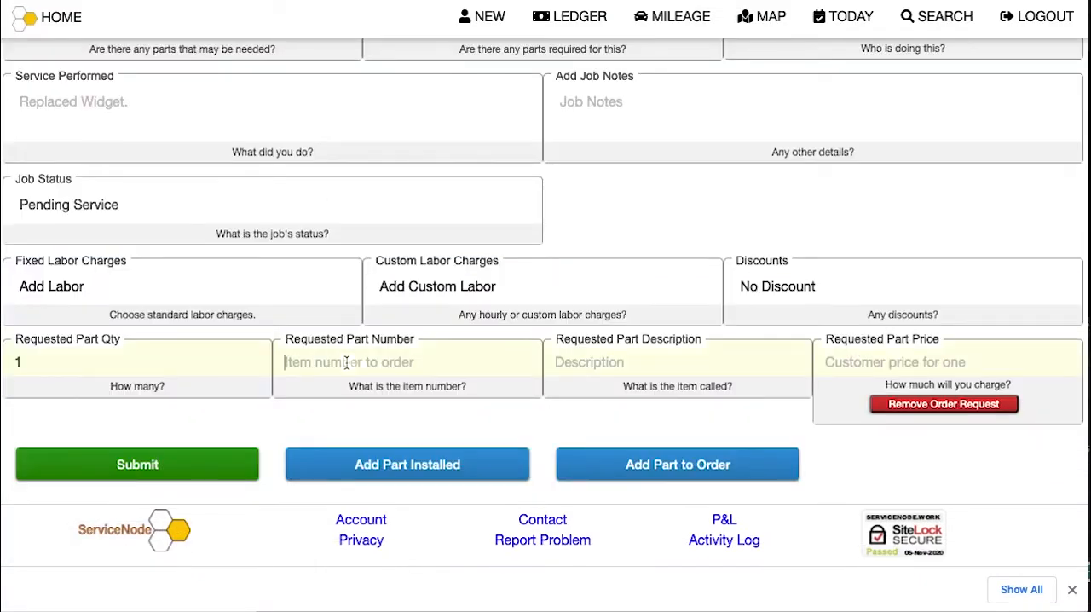
key("ctrl+v")
left_click(598, 362)
type("lid switch")
left_click_drag(894, 358, 819, 360)
type("50")
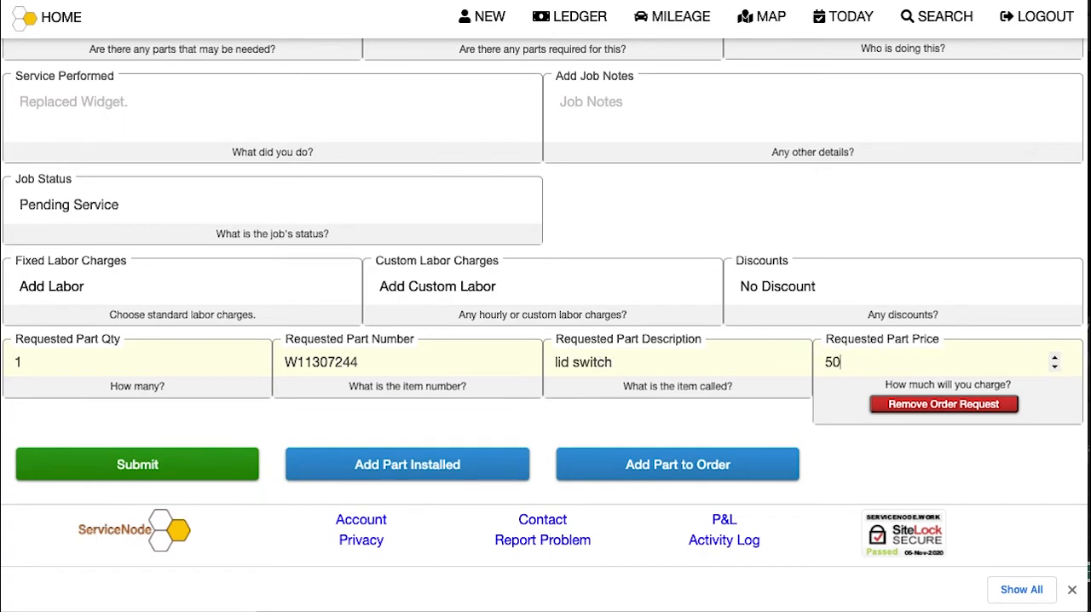
left_click(213, 466)
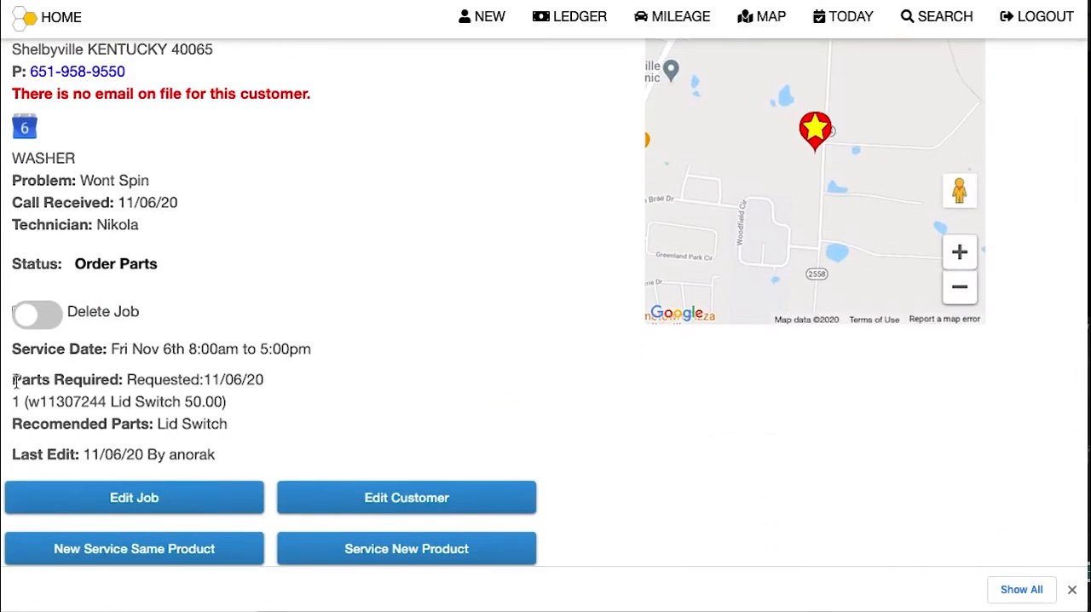
left_click_drag(13, 379, 242, 404)
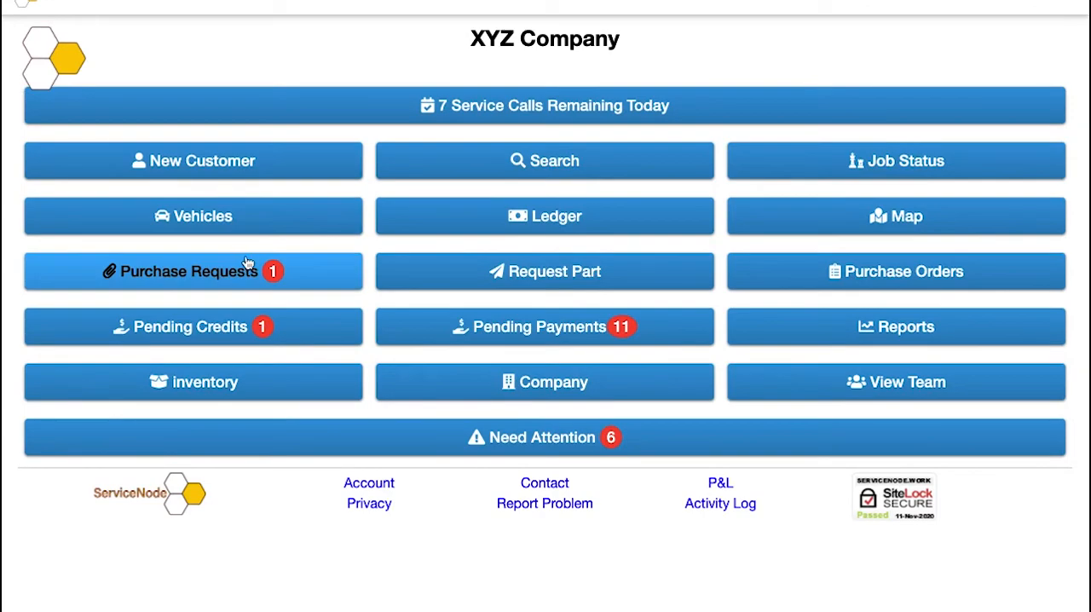
Step: Create a purchase order from the open request, with payment type Credit Card and account Cost Of Goods Sold
left_click(241, 275)
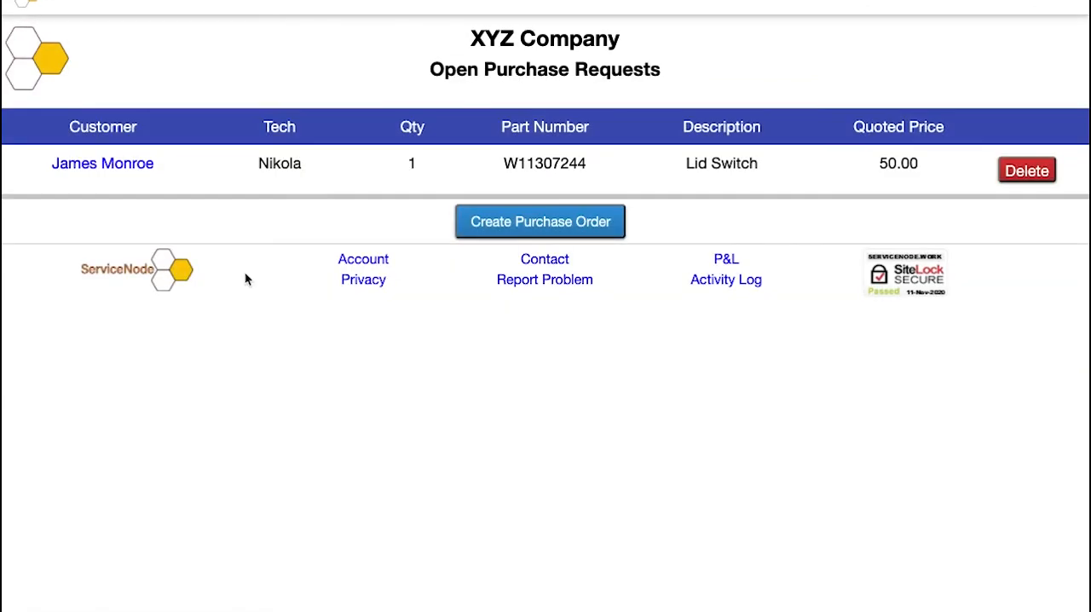
left_click(530, 219)
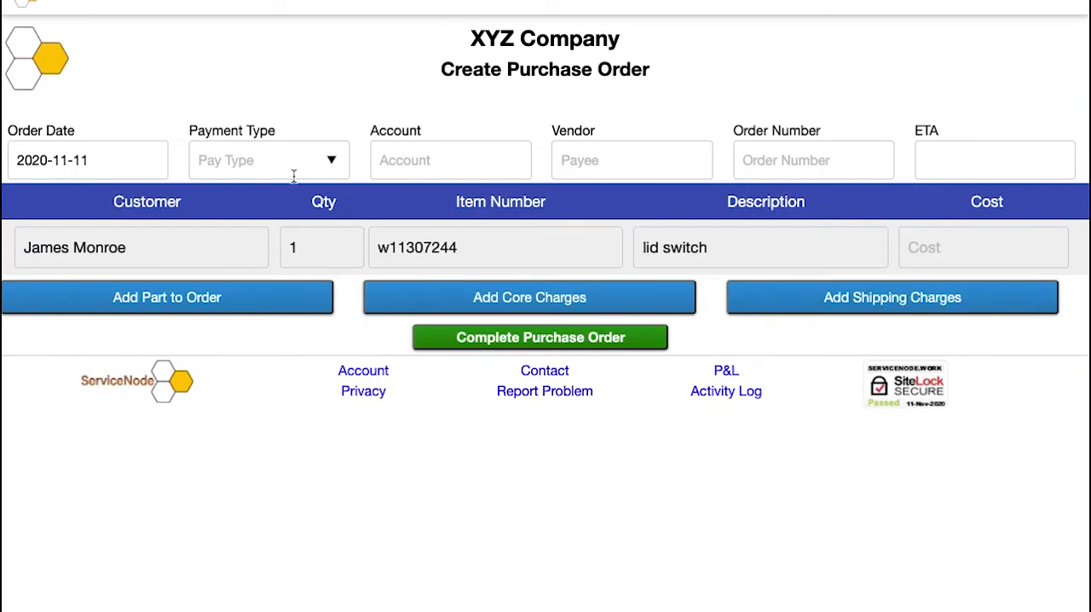
left_click(291, 166)
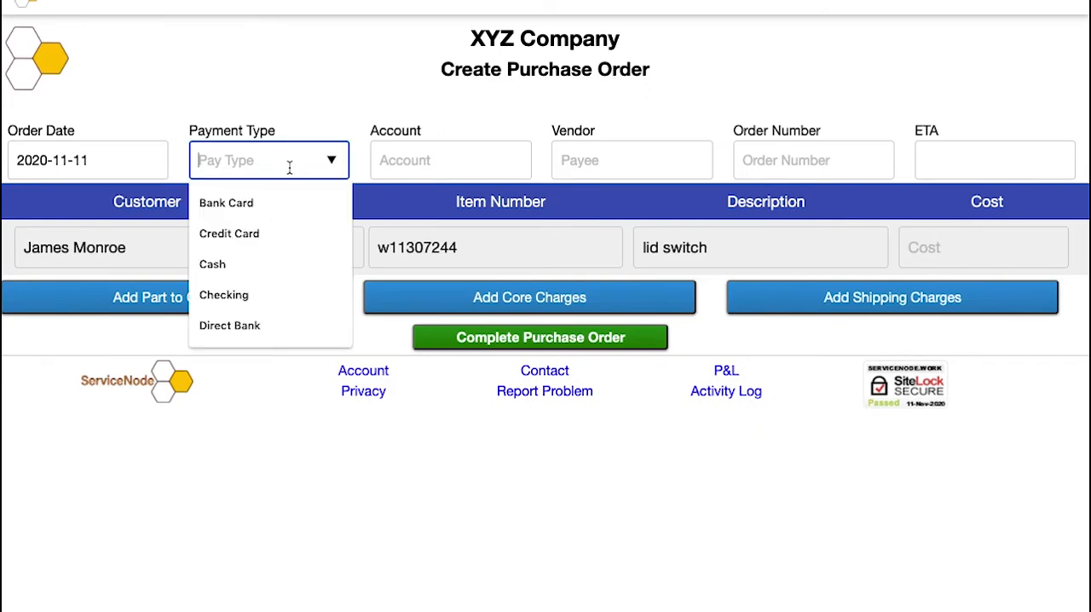
left_click(249, 232)
left_click(429, 160)
type("cost")
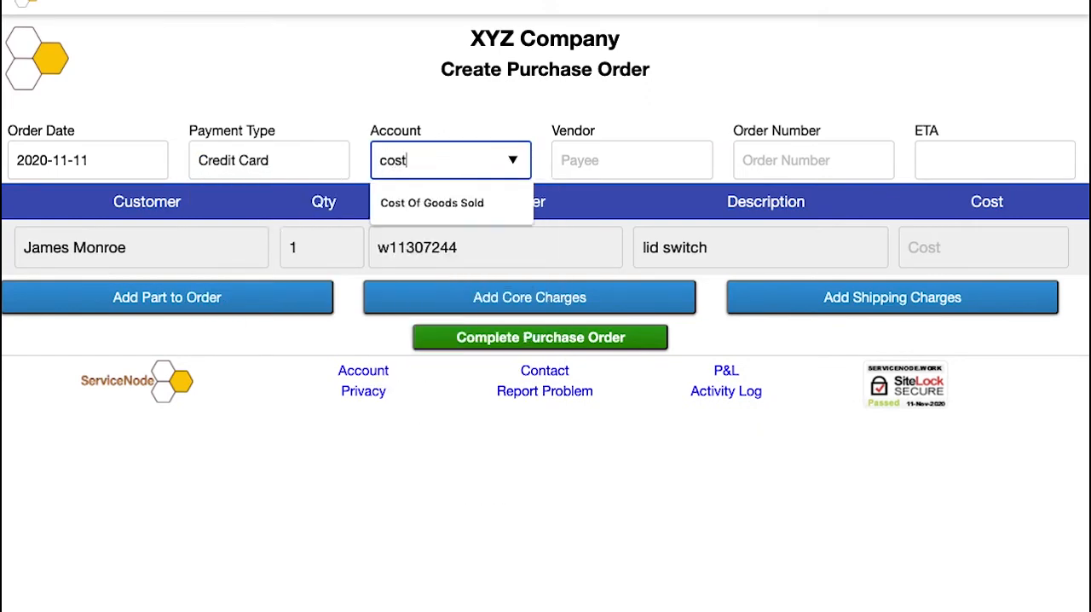
left_click(436, 205)
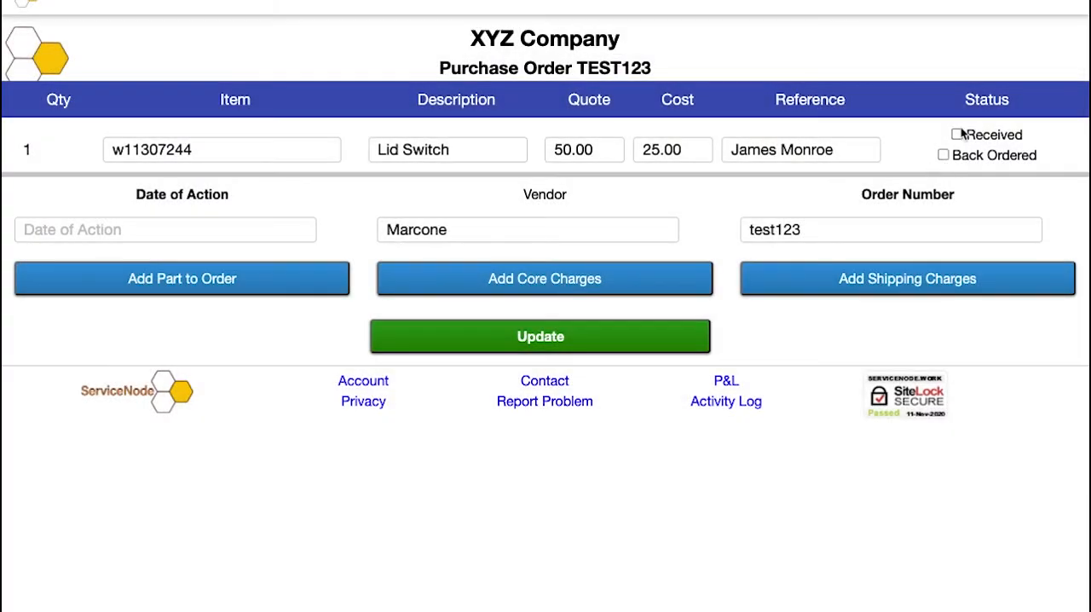
Step: Mark the lid switch as received on purchase order TEST123 and compare the recommended and required parts lines on the job
left_click(958, 137)
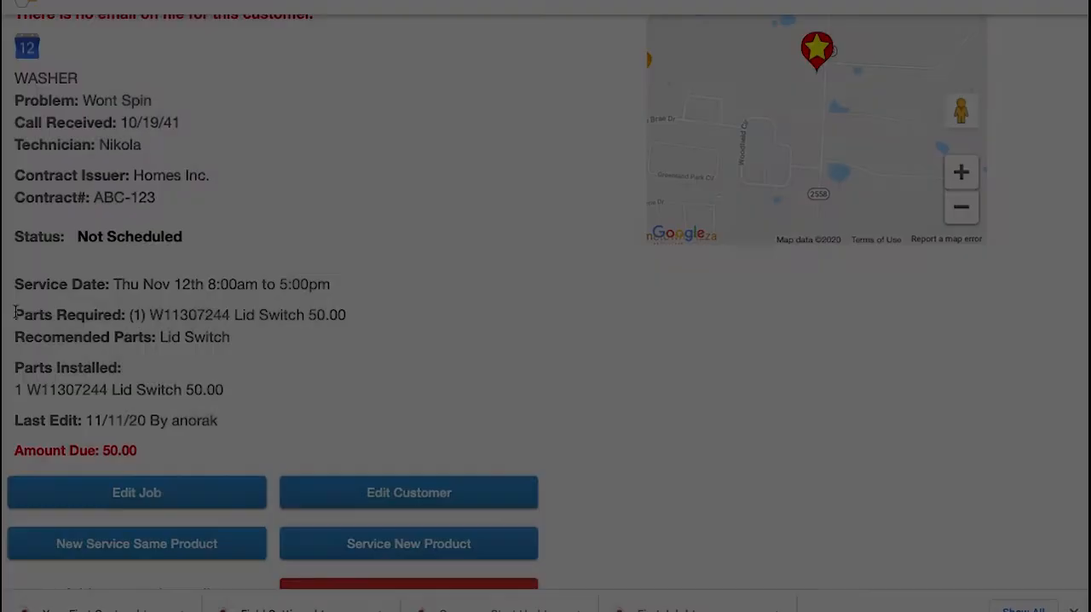
left_click_drag(12, 315, 400, 318)
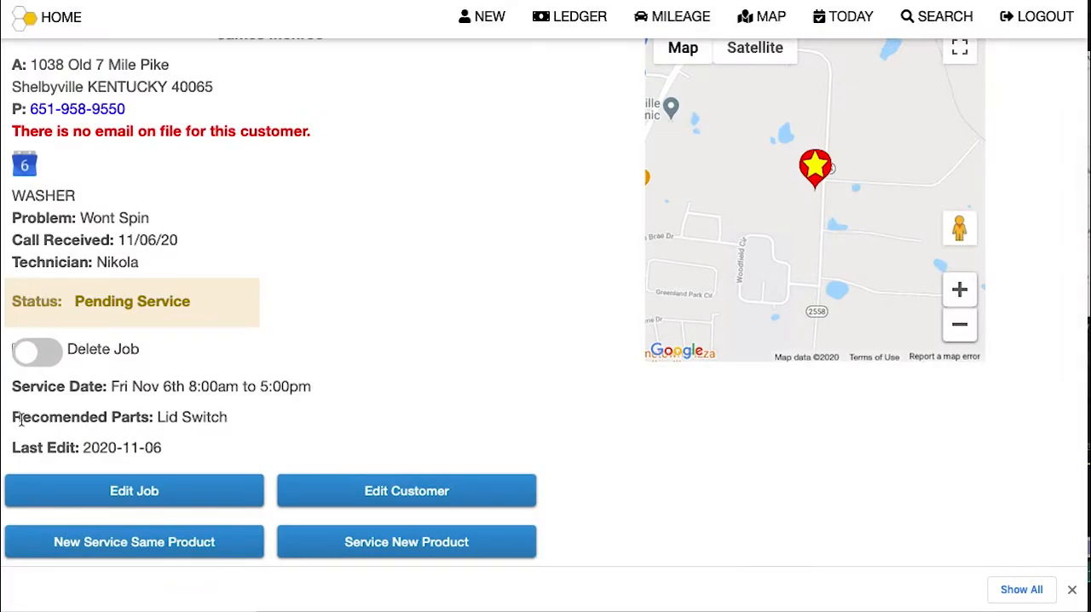
left_click_drag(24, 417, 243, 417)
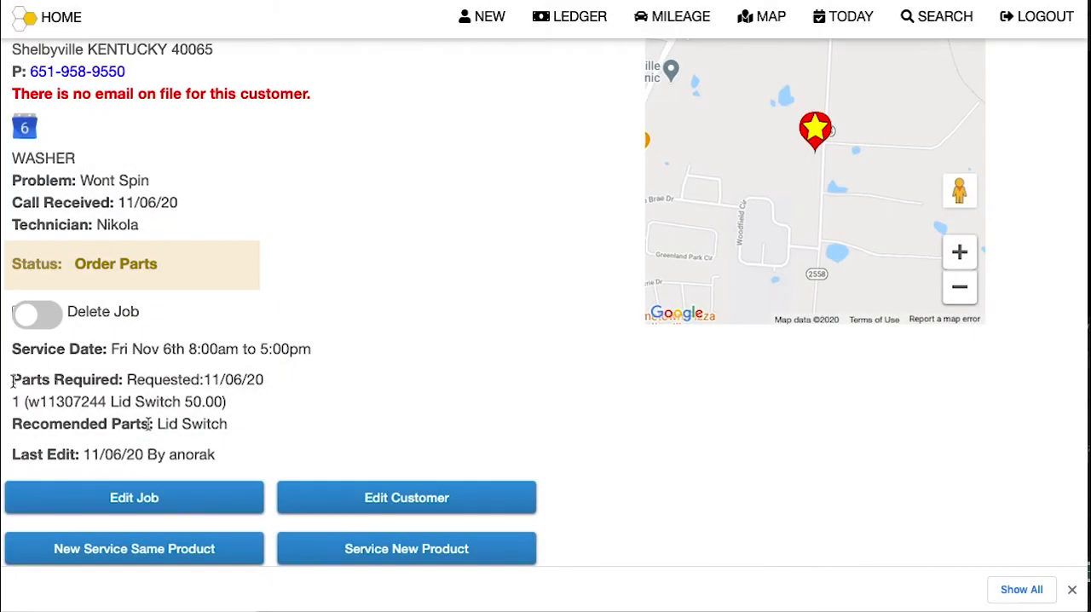
left_click_drag(12, 379, 242, 403)
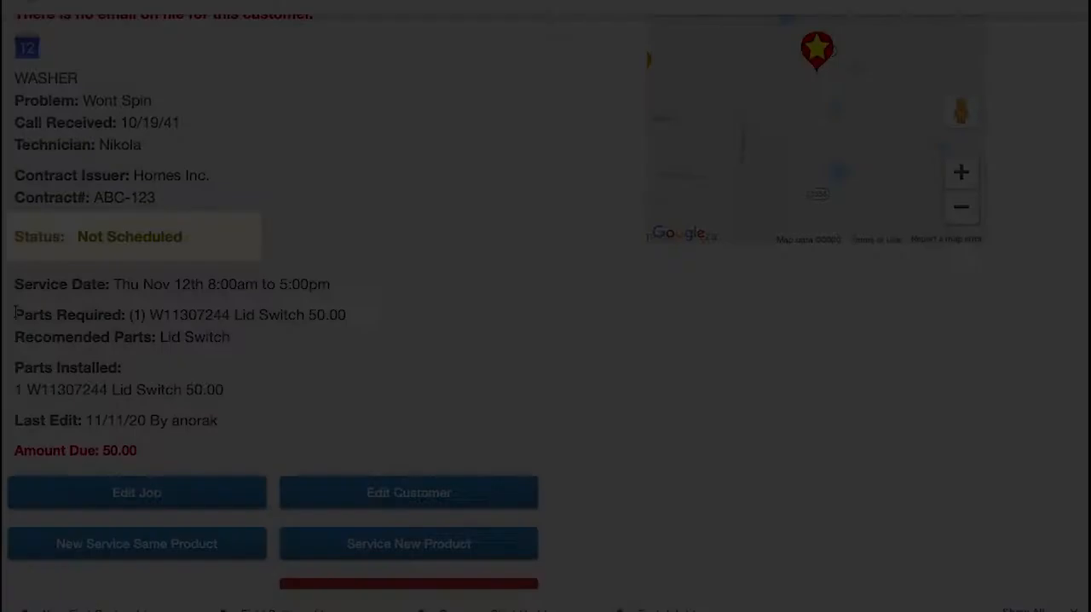
left_click_drag(14, 315, 401, 320)
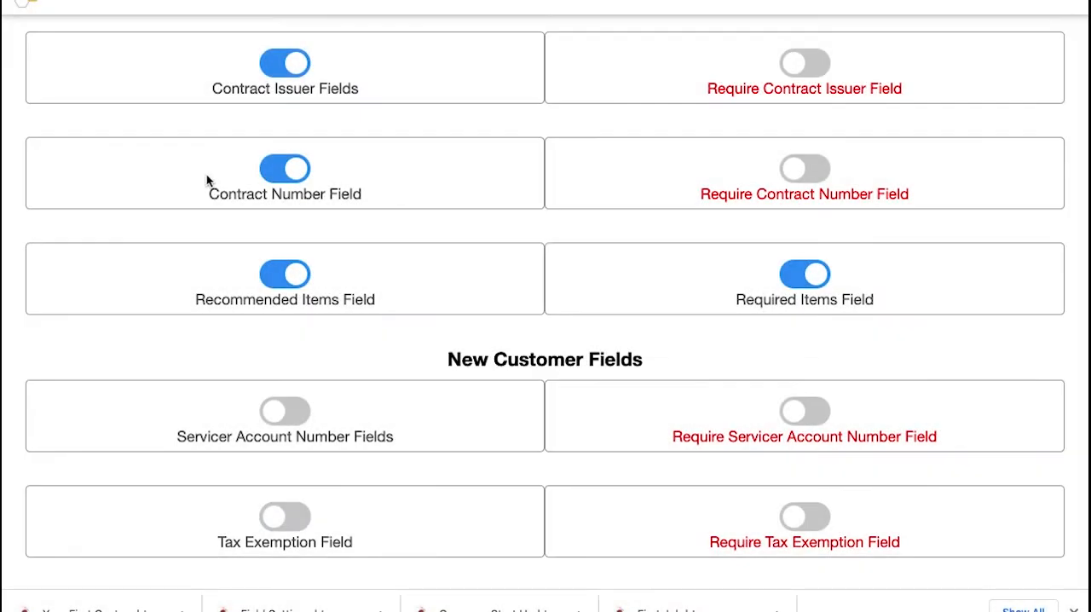
Step: Turn on the Servicer Account Number and Tax Exemption fields under New Customer Fields
left_click(276, 411)
left_click(285, 529)
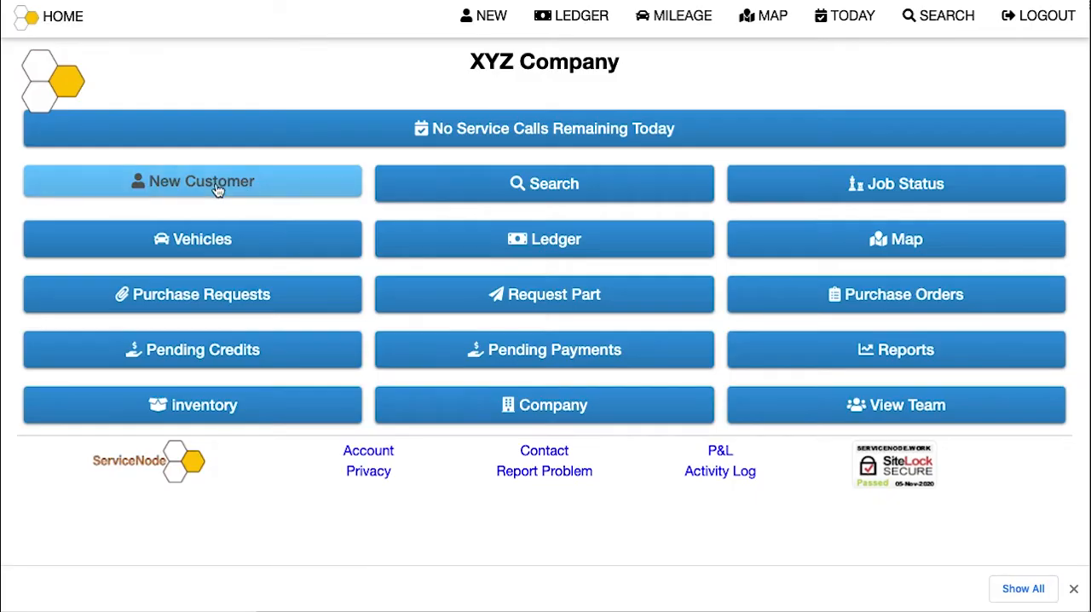
left_click(218, 188)
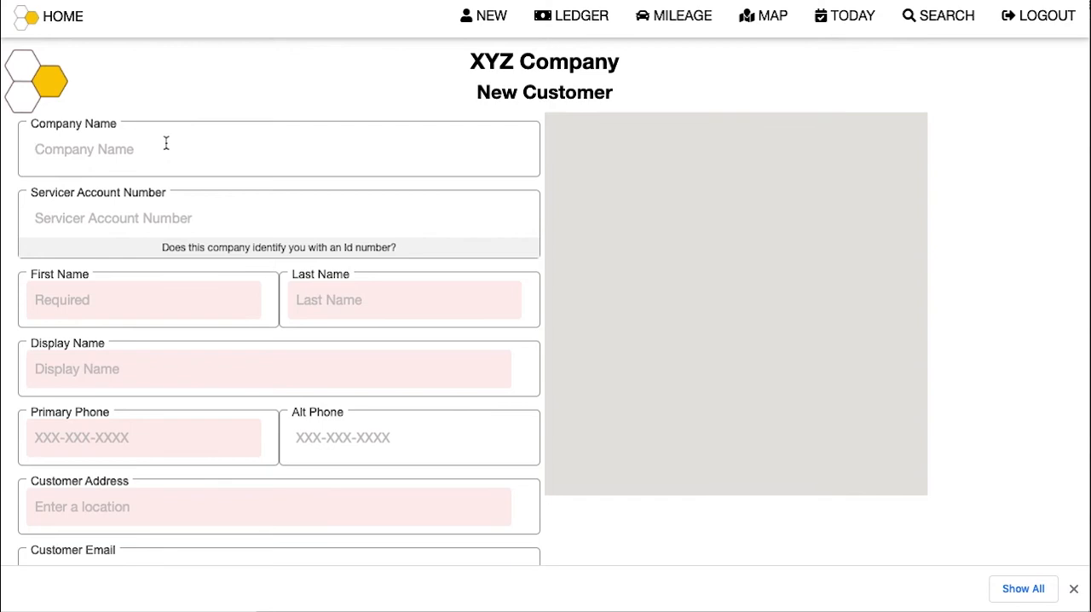
Step: Enter Frigidaire as the new customer's company name and fill in the servicer account number
left_click(166, 143)
type("Frigidate")
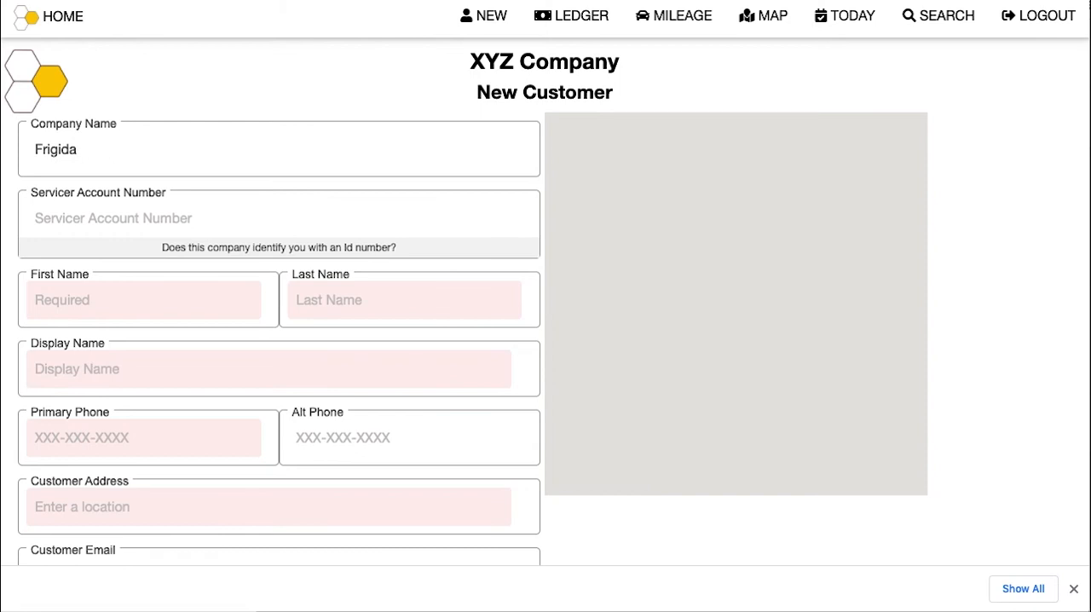
left_click(158, 206)
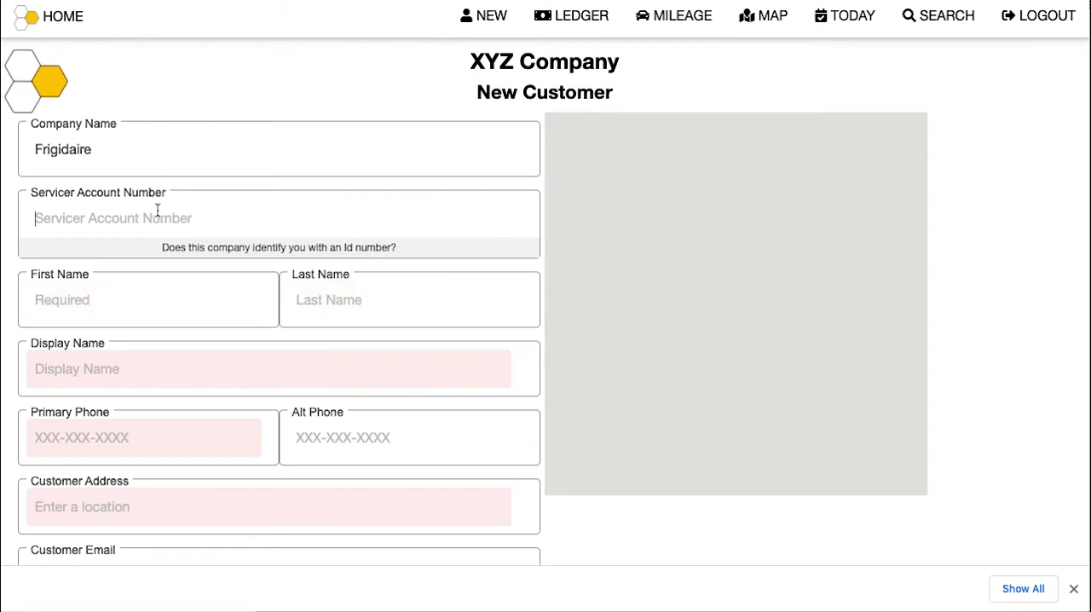
Step: Fill in the contact's first name and choose Frigidaire as the display name
left_click(120, 290)
type("Chris")
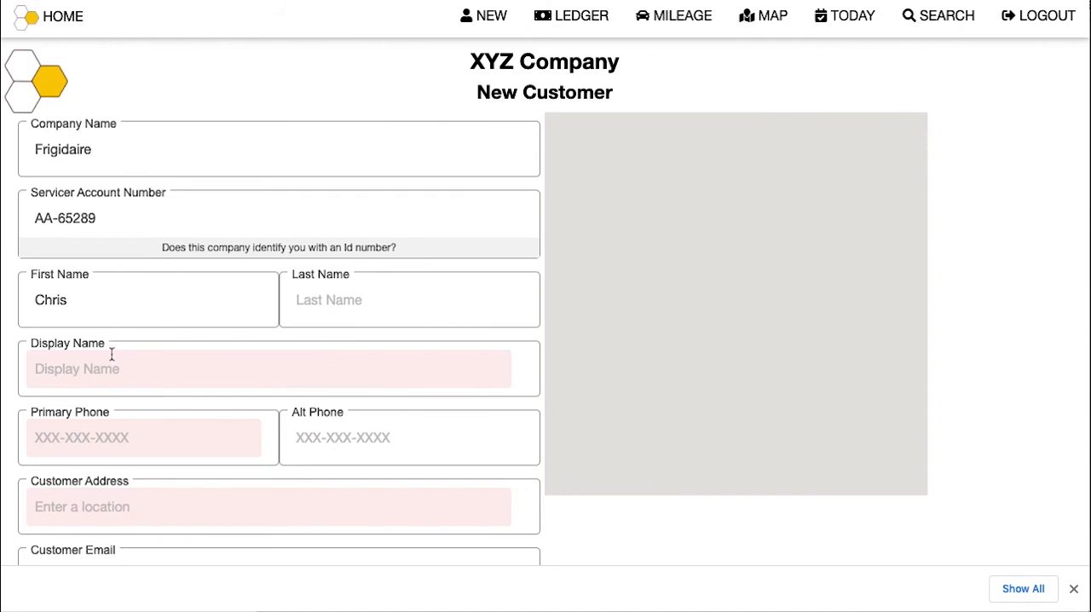
left_click(111, 365)
left_click(85, 415)
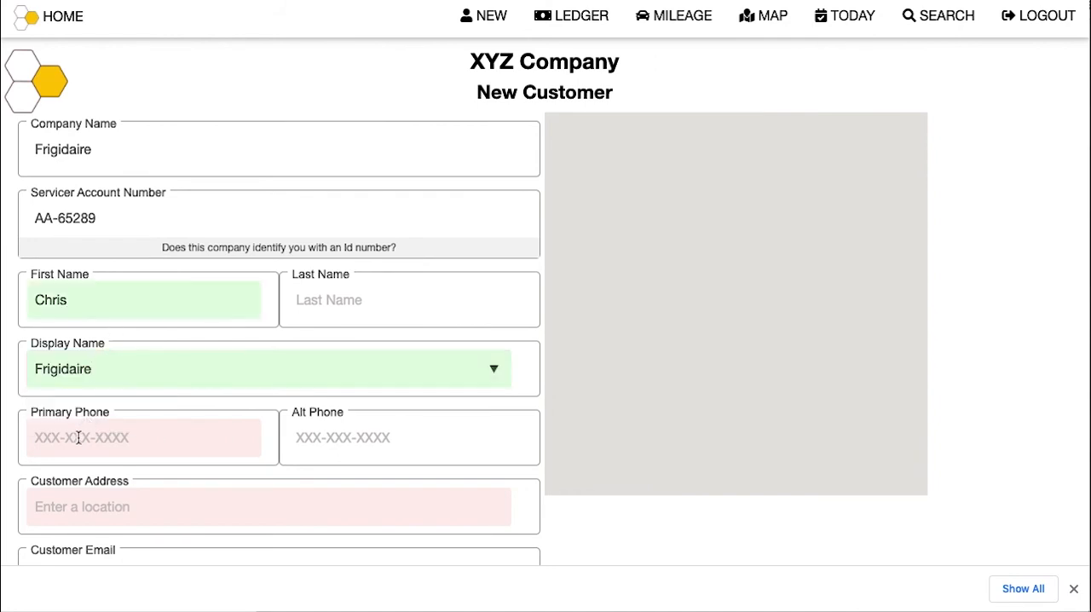
Step: Fill in the customer's primary phone number and pick the customer address from the suggested locations
type("123-456-7890")
left_click(115, 509)
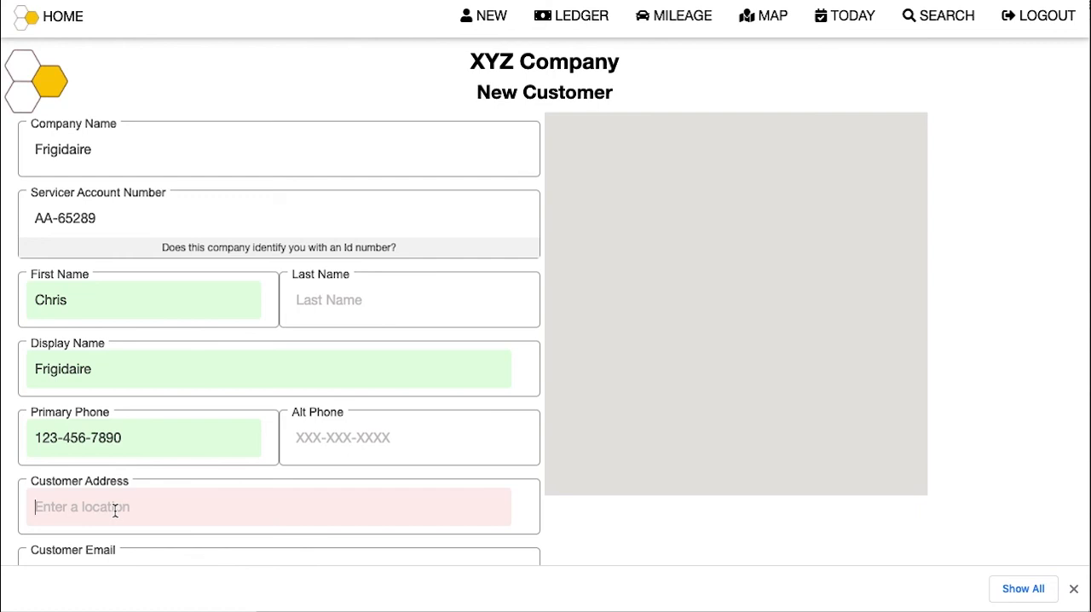
type("300")
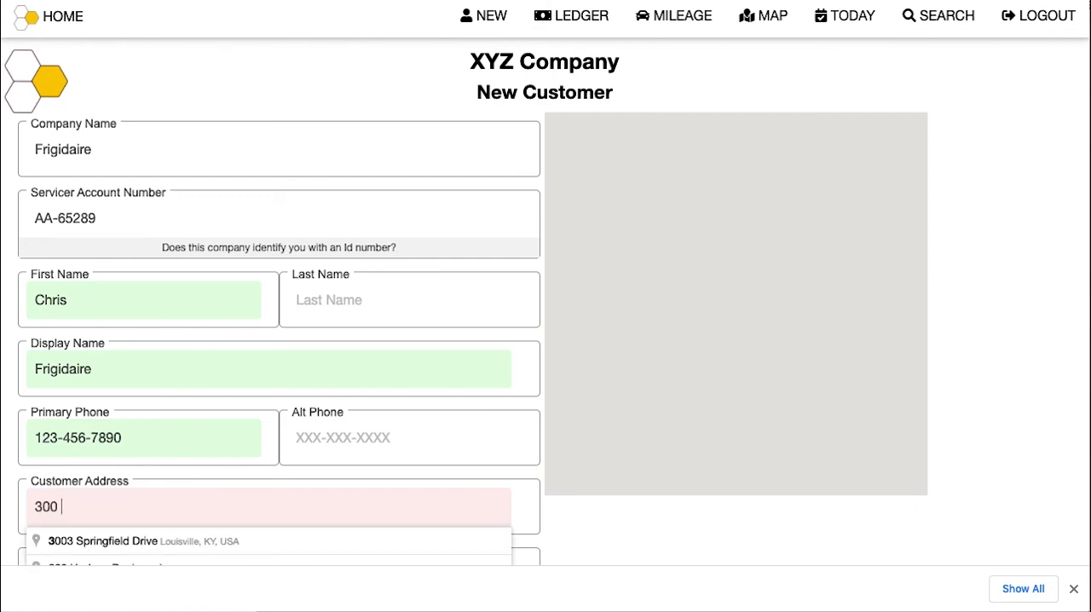
left_click(153, 542)
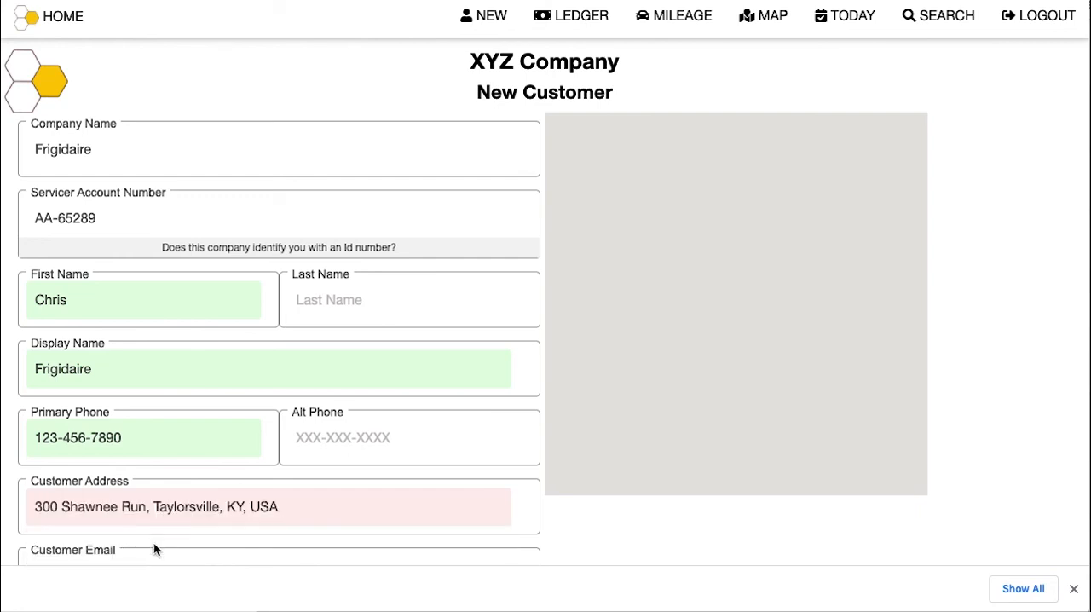
Step: Turn on the Tax Exemption Field under New Customer Fields
scroll(202, 435, "down", 3)
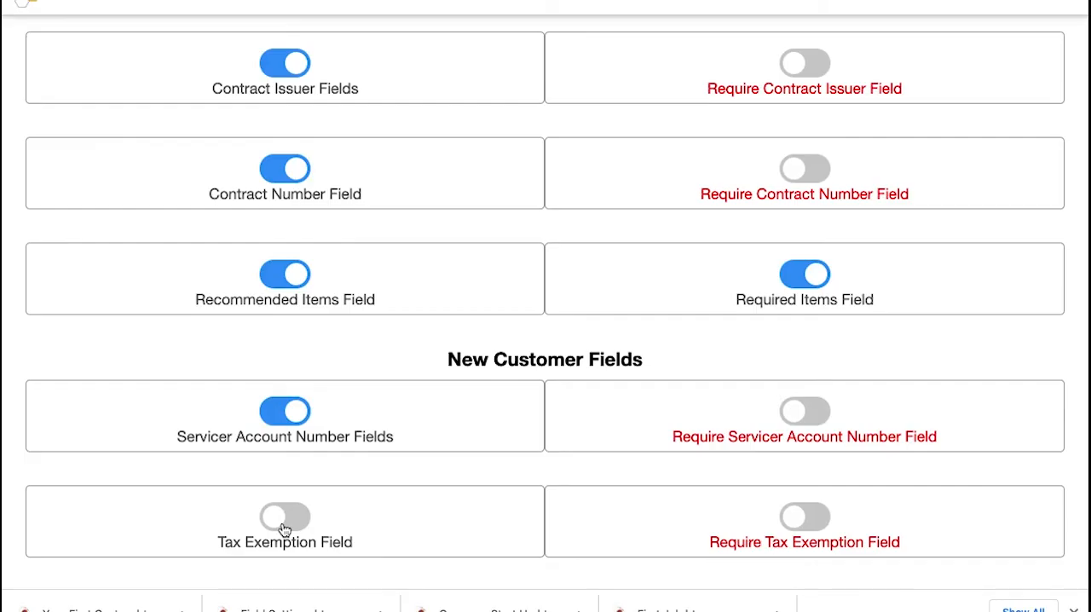
left_click(283, 518)
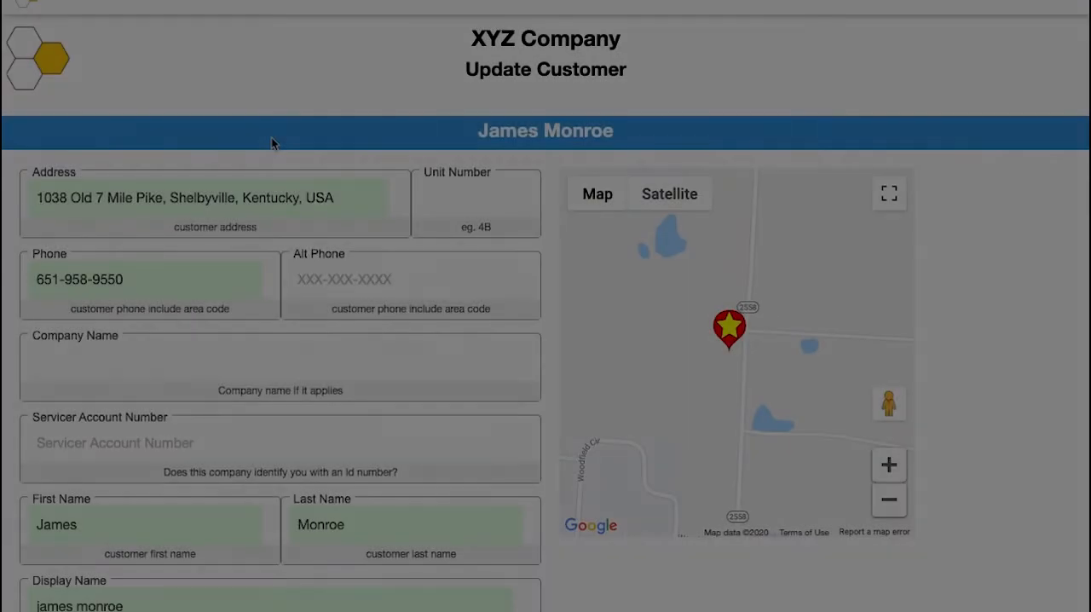
Step: Fill in the customer's tax exemption number and submit the customer record
scroll(271, 137, "down", 6)
scroll(271, 143, "down", 3)
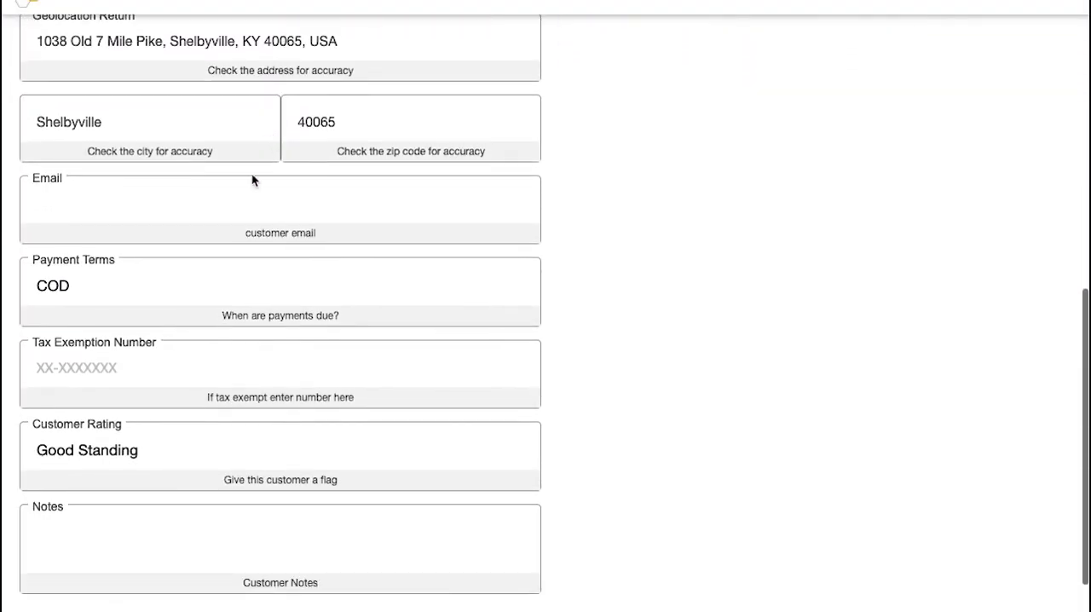
left_click(135, 368)
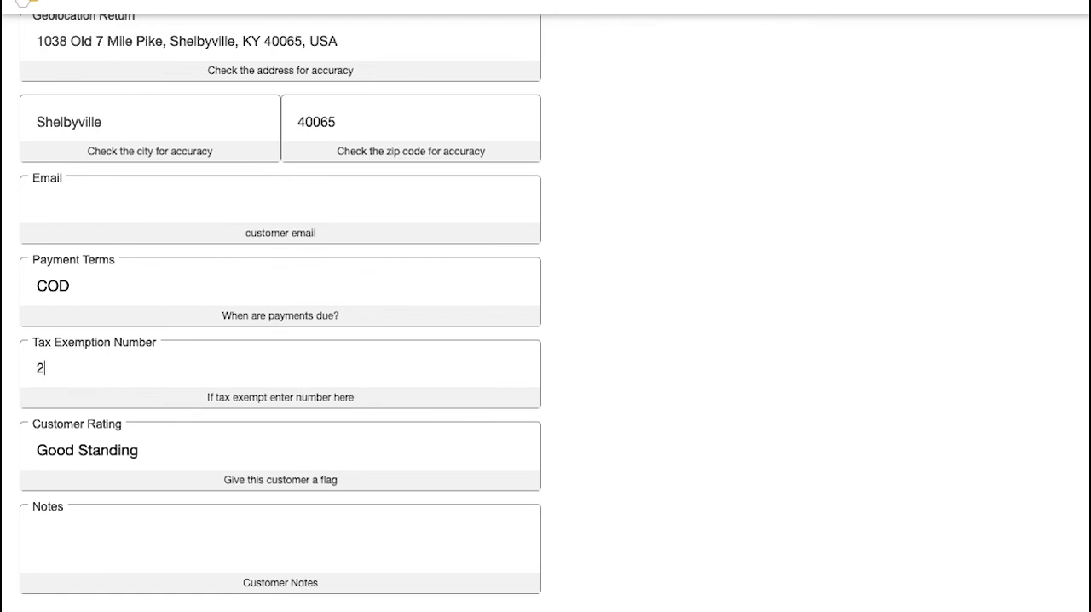
scroll(135, 372, "down", 2)
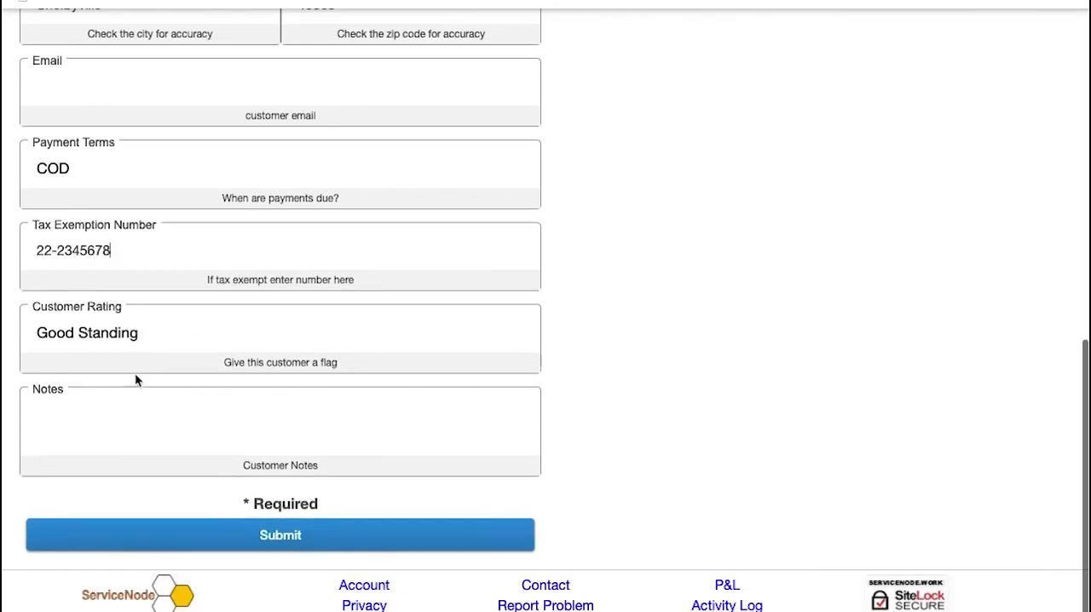
left_click(238, 529)
Step: Check the Sales Tax Exempt line on the washer invoice and the jobs with resale certificate in the Sales Tax Report
scroll(747, 347, "down", 3)
scroll(747, 348, "down", 1)
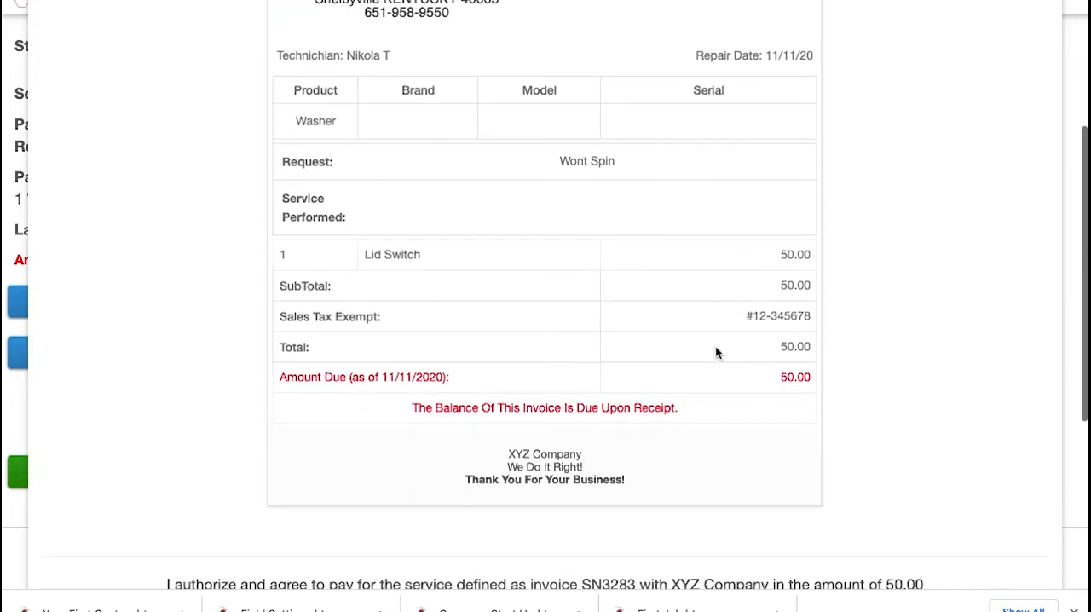
left_click_drag(280, 316, 819, 319)
left_click(878, 410)
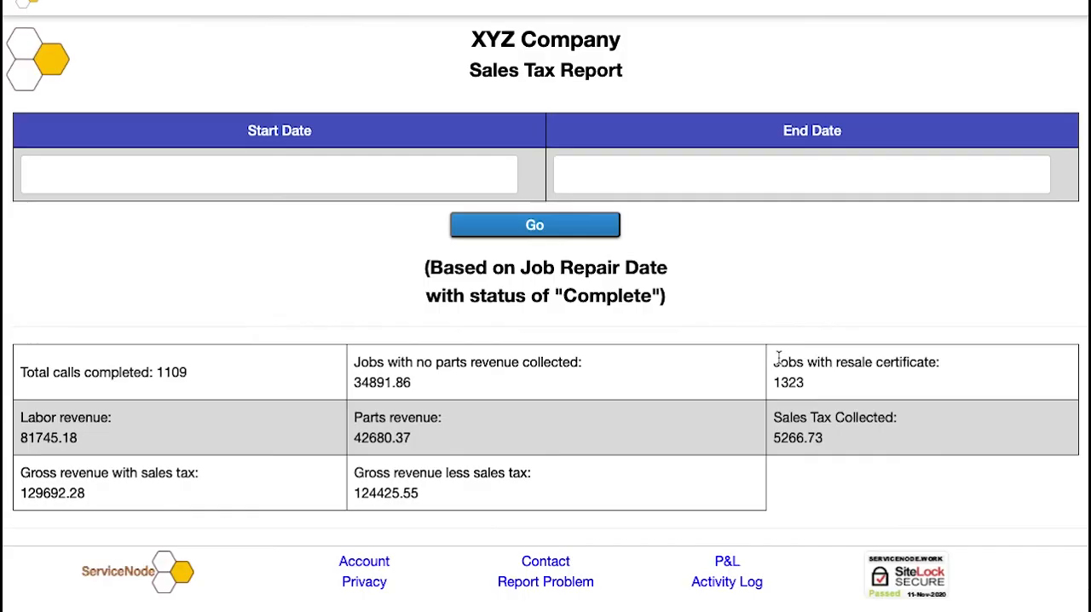
left_click_drag(775, 361, 823, 386)
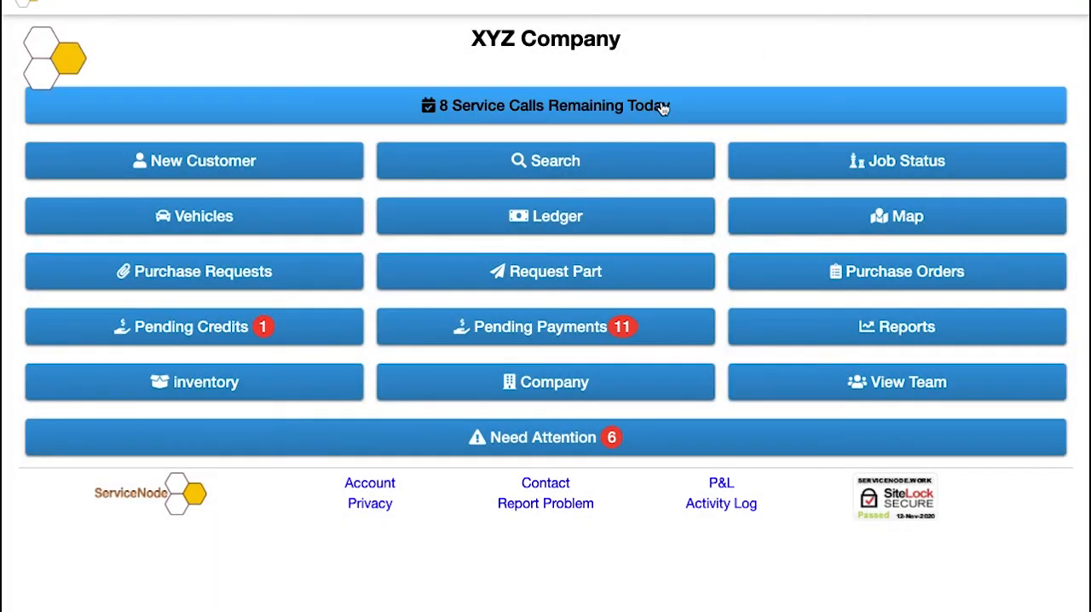
Step: Open today's service calls and view the GE refrigerator job's summary from its map marker
left_click(658, 111)
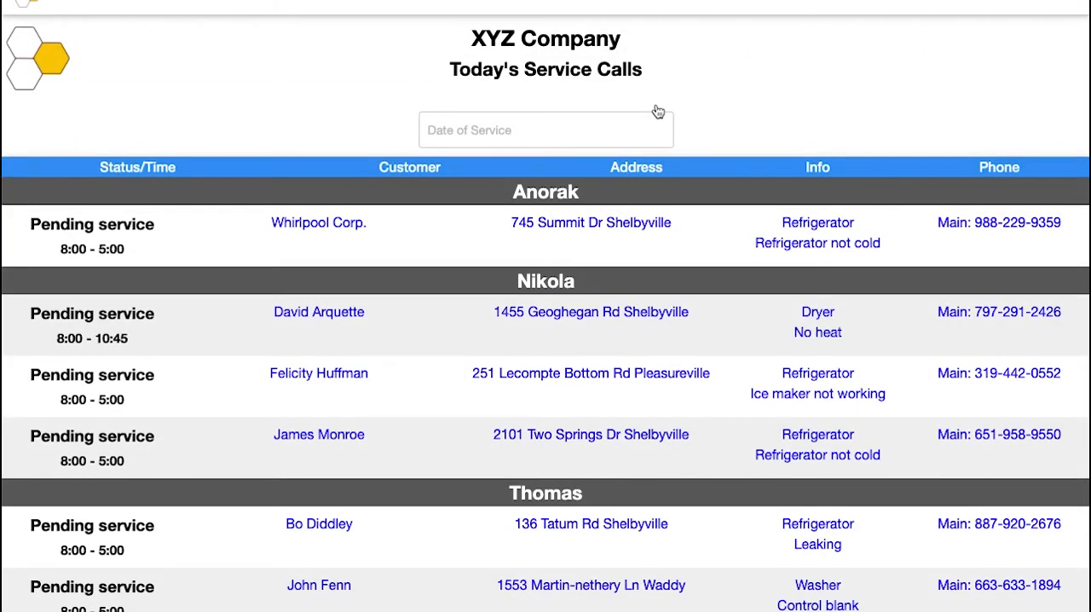
scroll(657, 112, "down", 6)
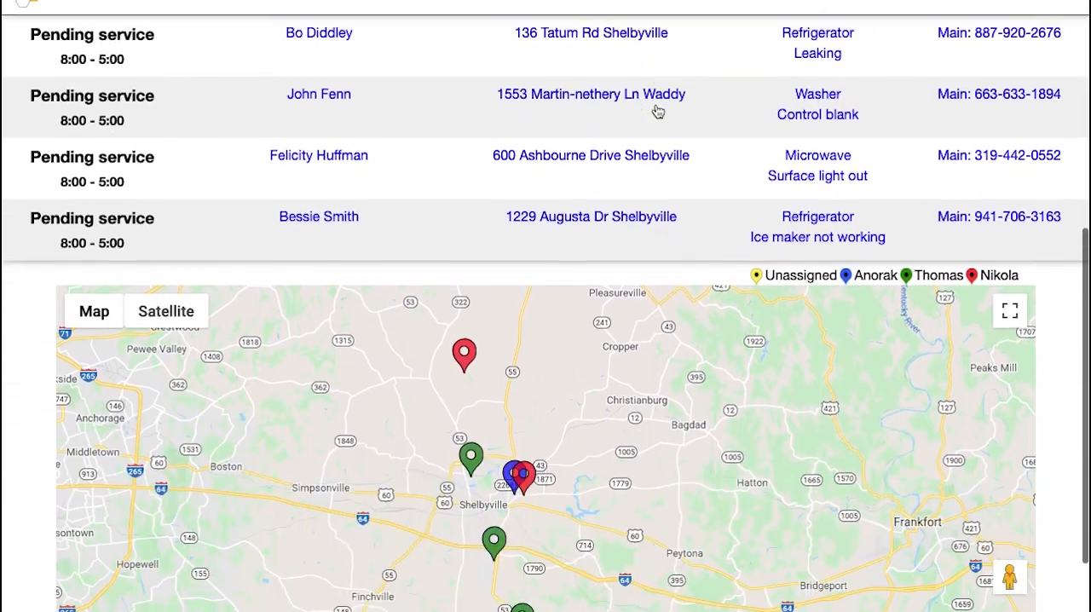
scroll(658, 111, "down", 2)
left_click(528, 347)
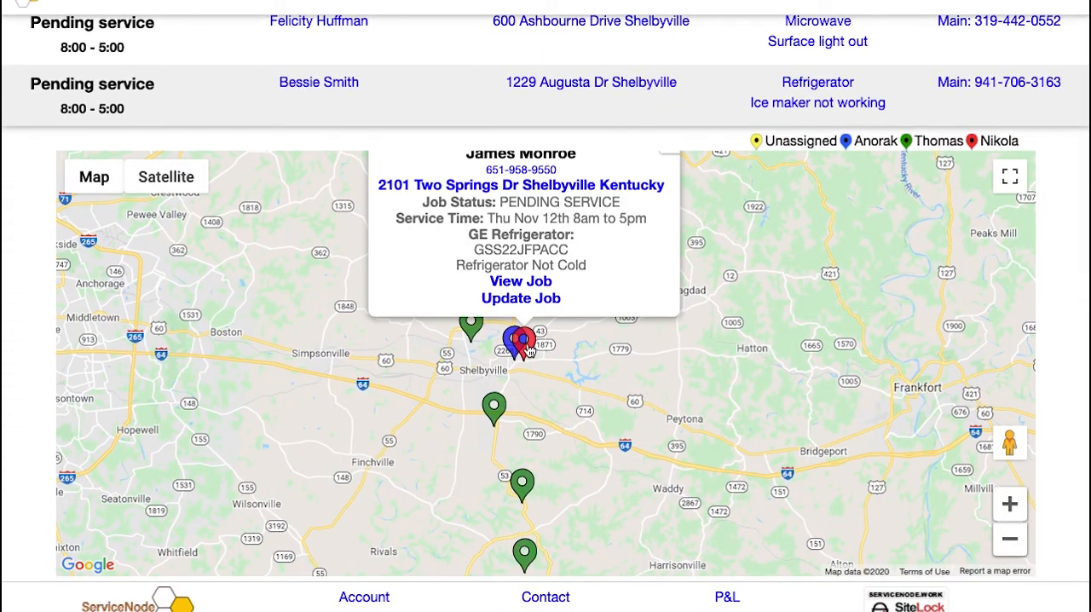
left_click(667, 216)
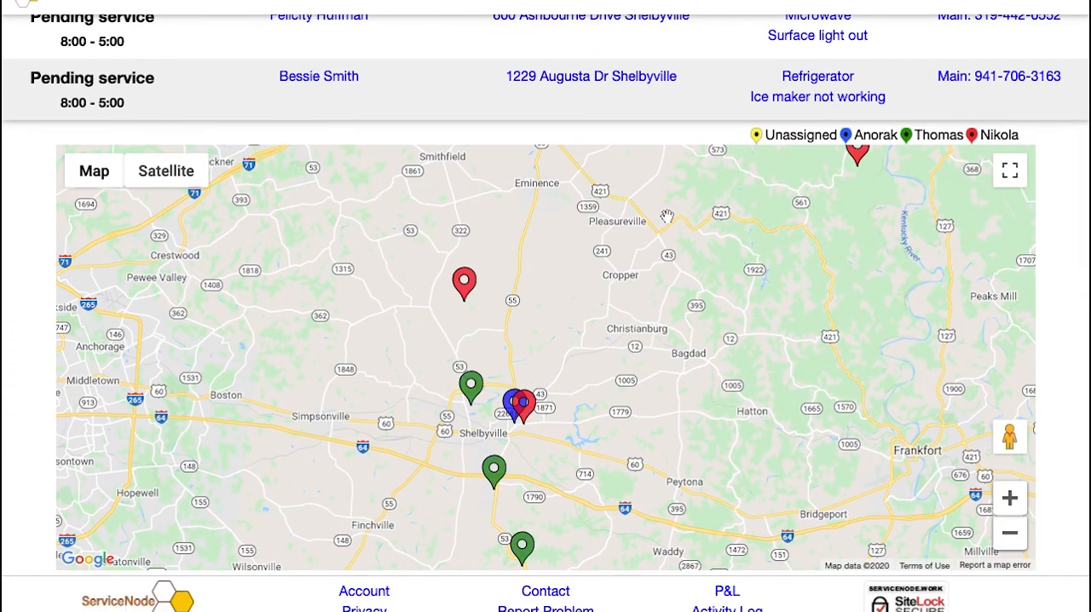
Step: Open the job details of the Kenmore refrigerator call from its marker on the service map
left_click(473, 385)
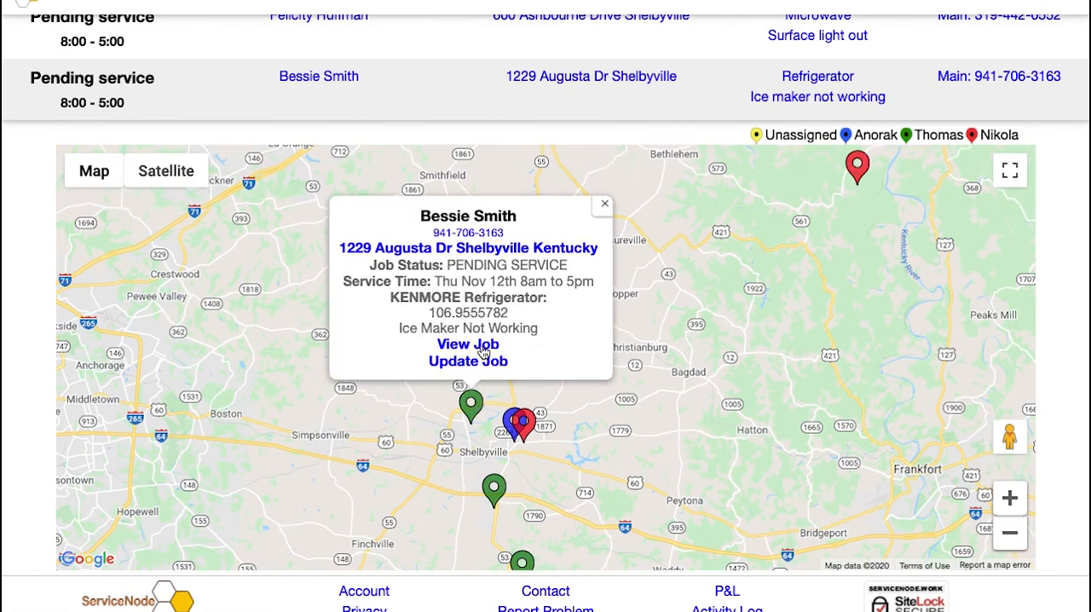
left_click(482, 346)
scroll(481, 347, "down", 2)
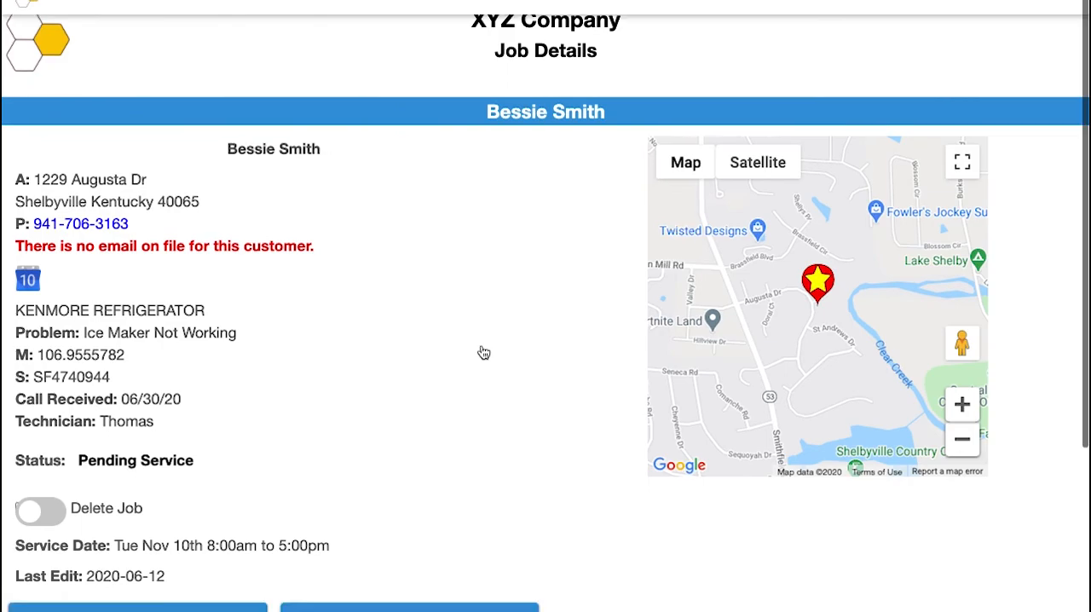